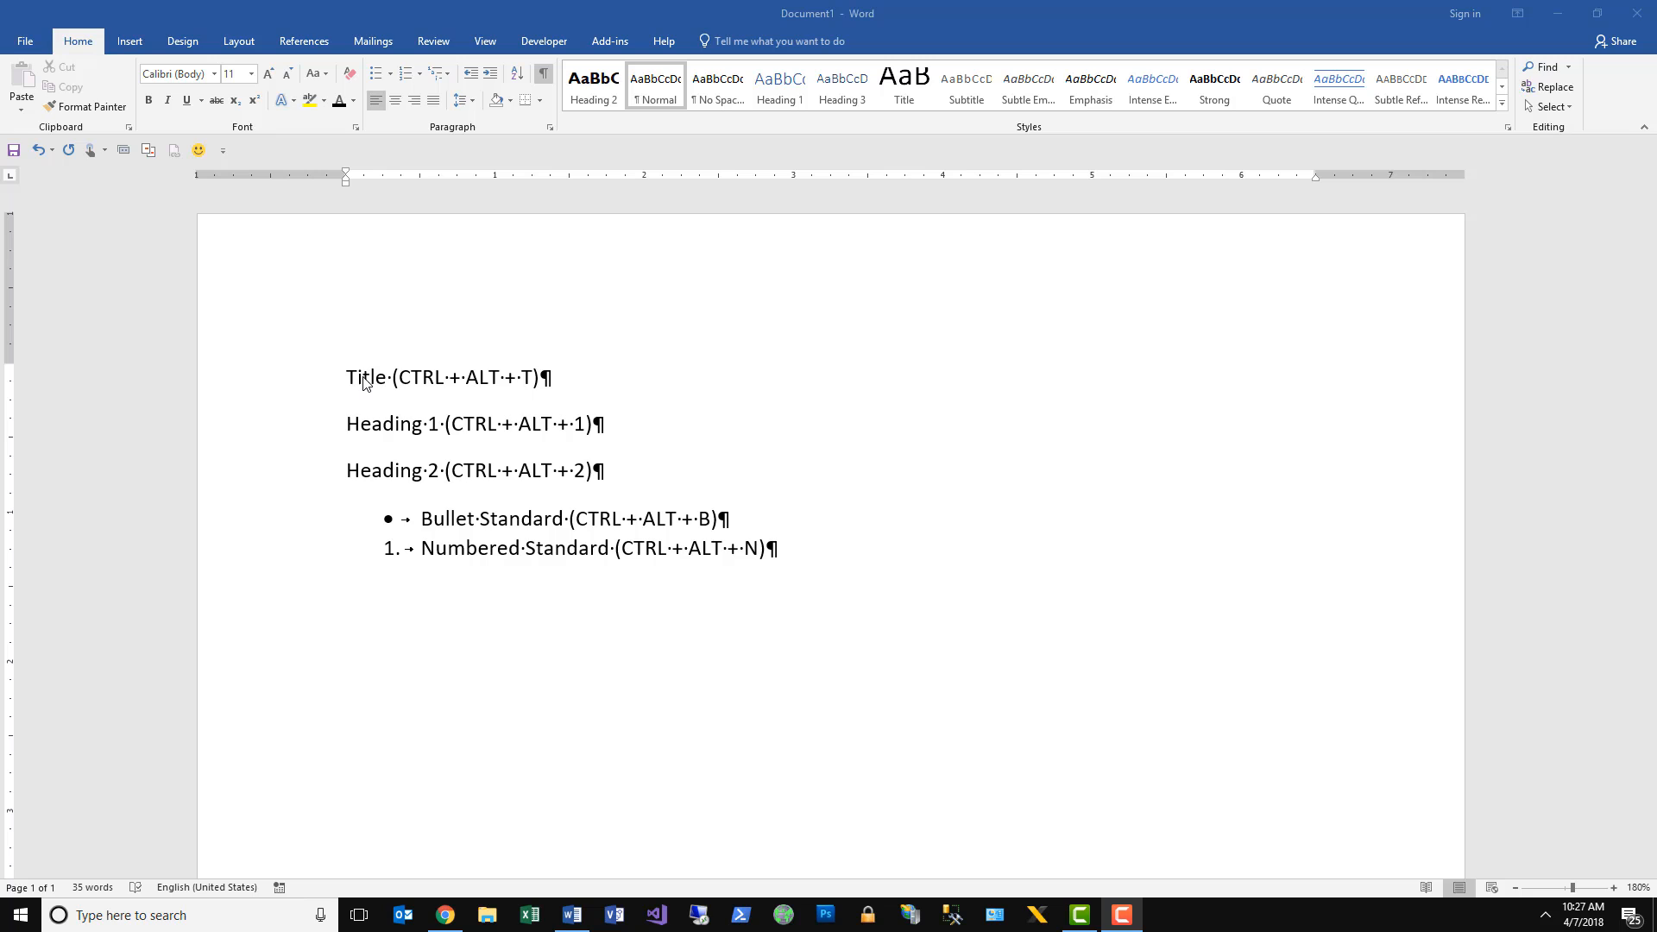
{"action": "left_click", "coordinate": [363, 378]}
{"action": "left_click", "coordinate": [372, 424]}
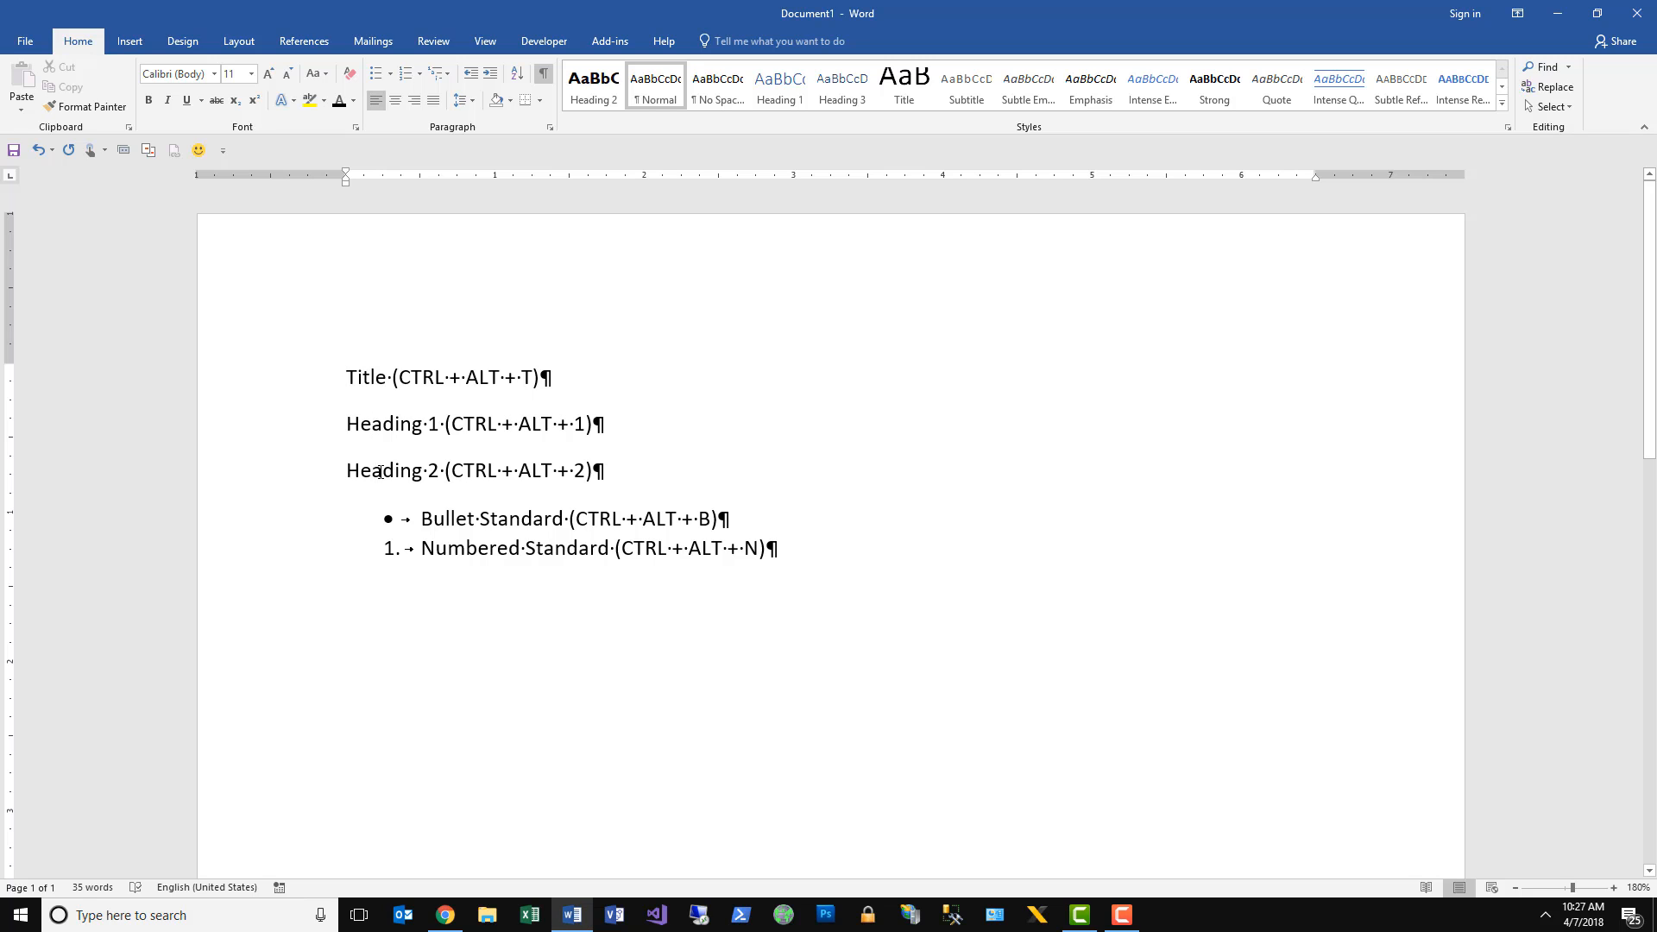
{"action": "left_click", "coordinate": [381, 471]}
Apply the Title style to the first line, "Title (CTRL + ALT + T)".
{"action": "left_click", "coordinate": [266, 377]}
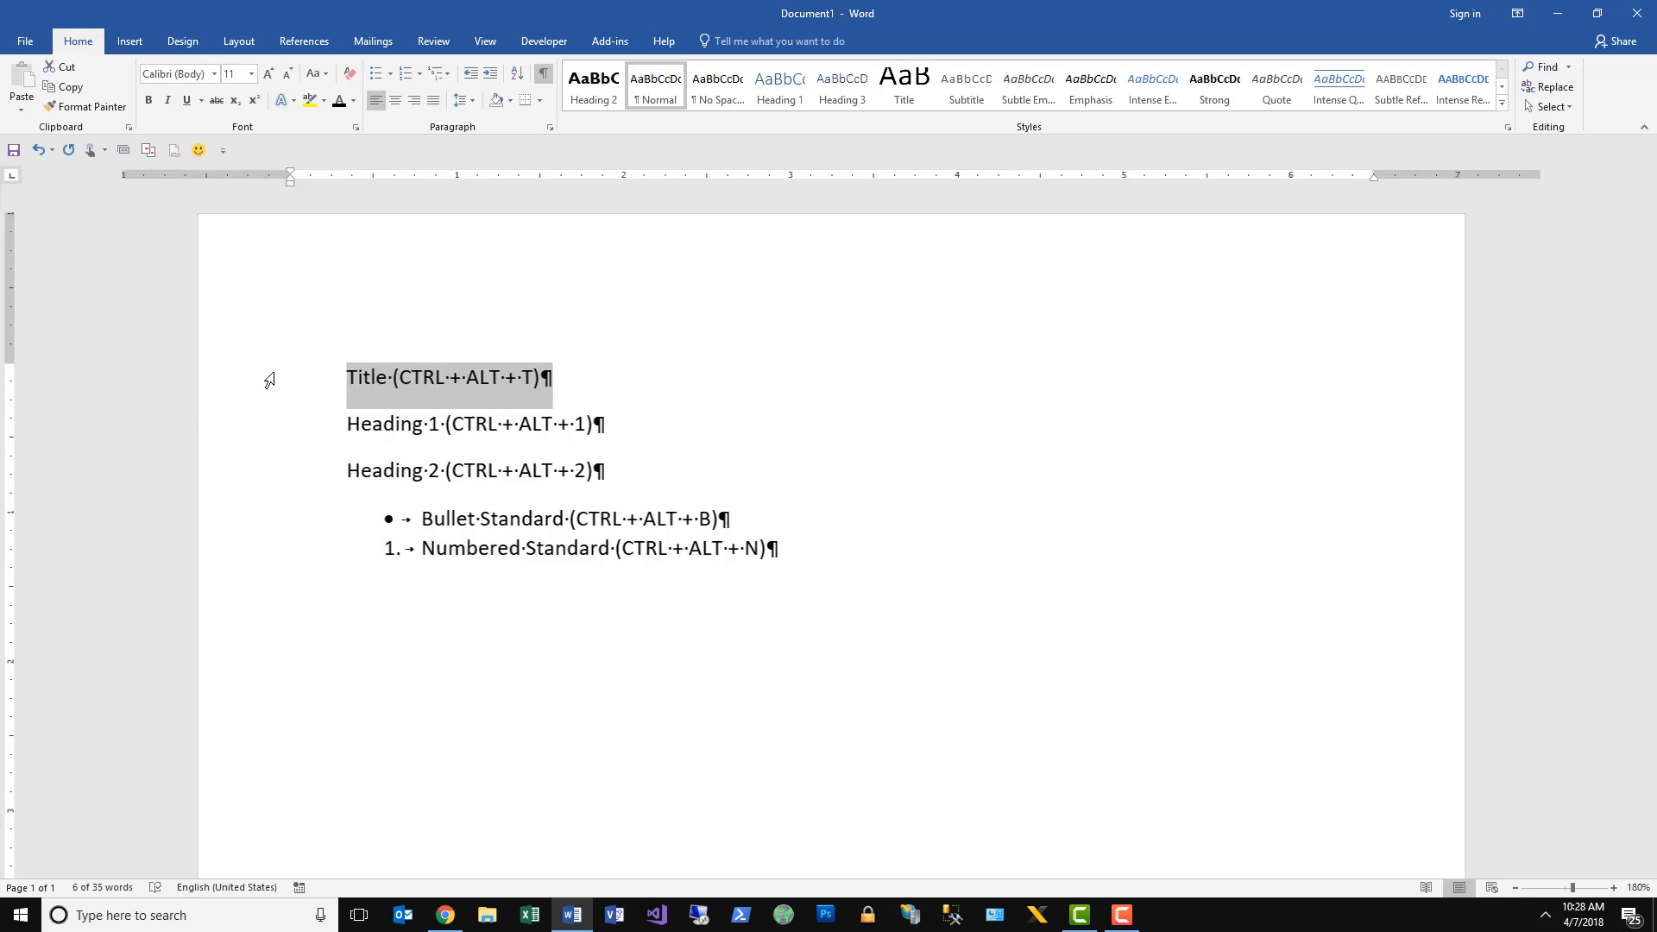
{"action": "key", "text": "ctrl+shift+s"}
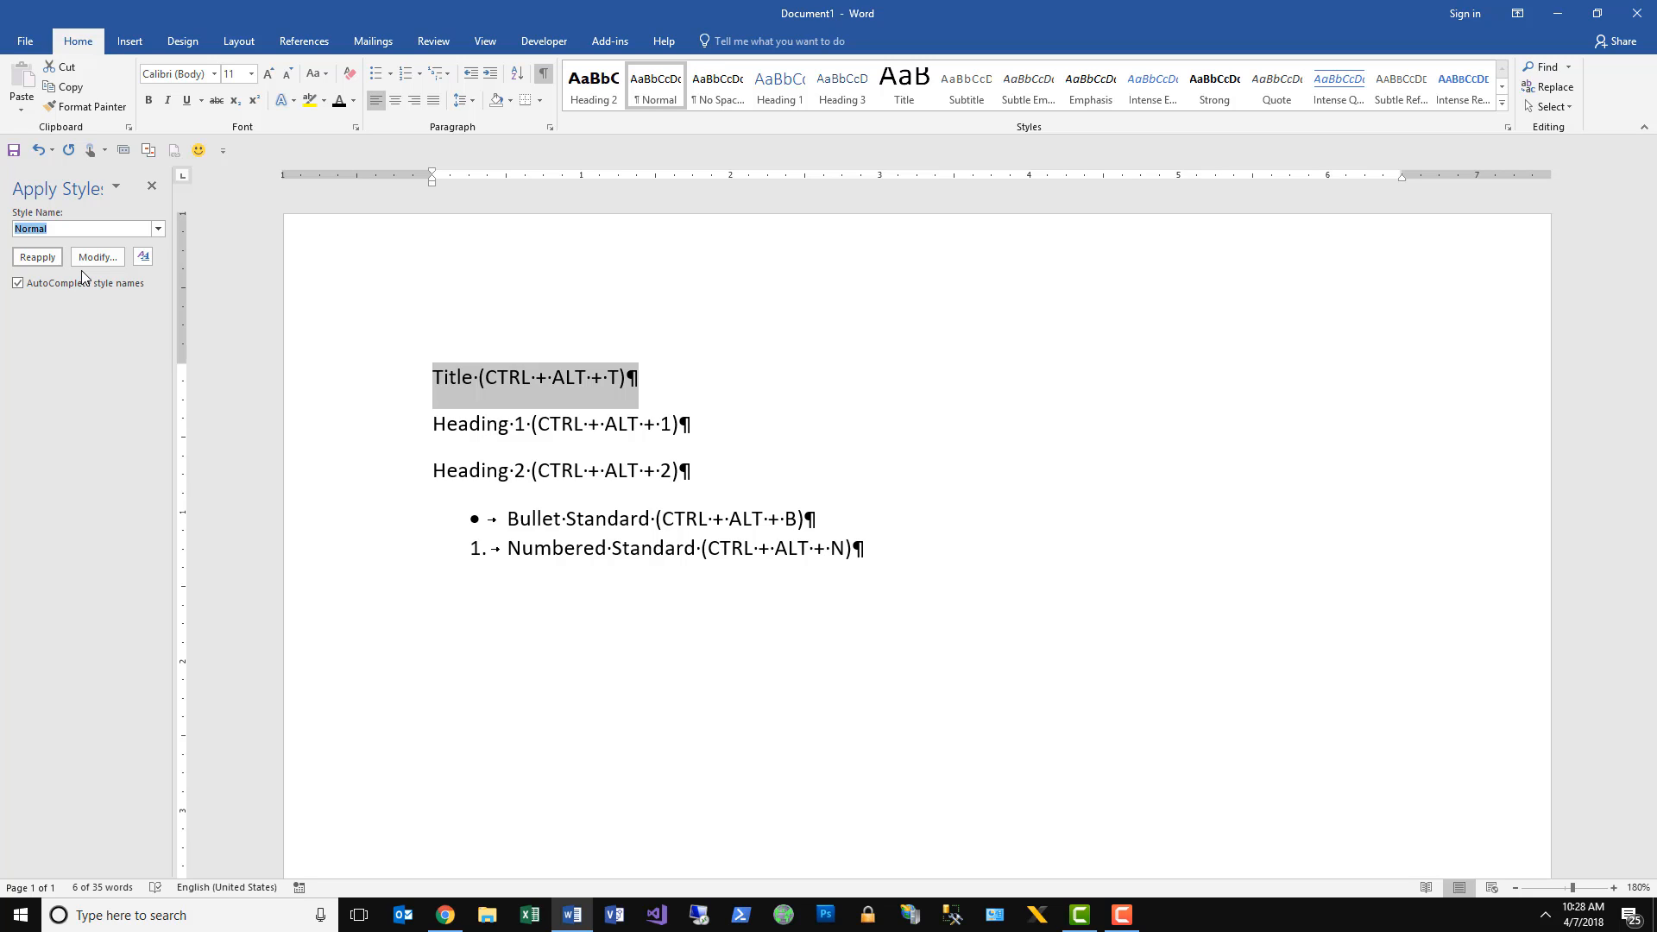
{"action": "type", "text": "Title"}
{"action": "key", "text": "Return"}
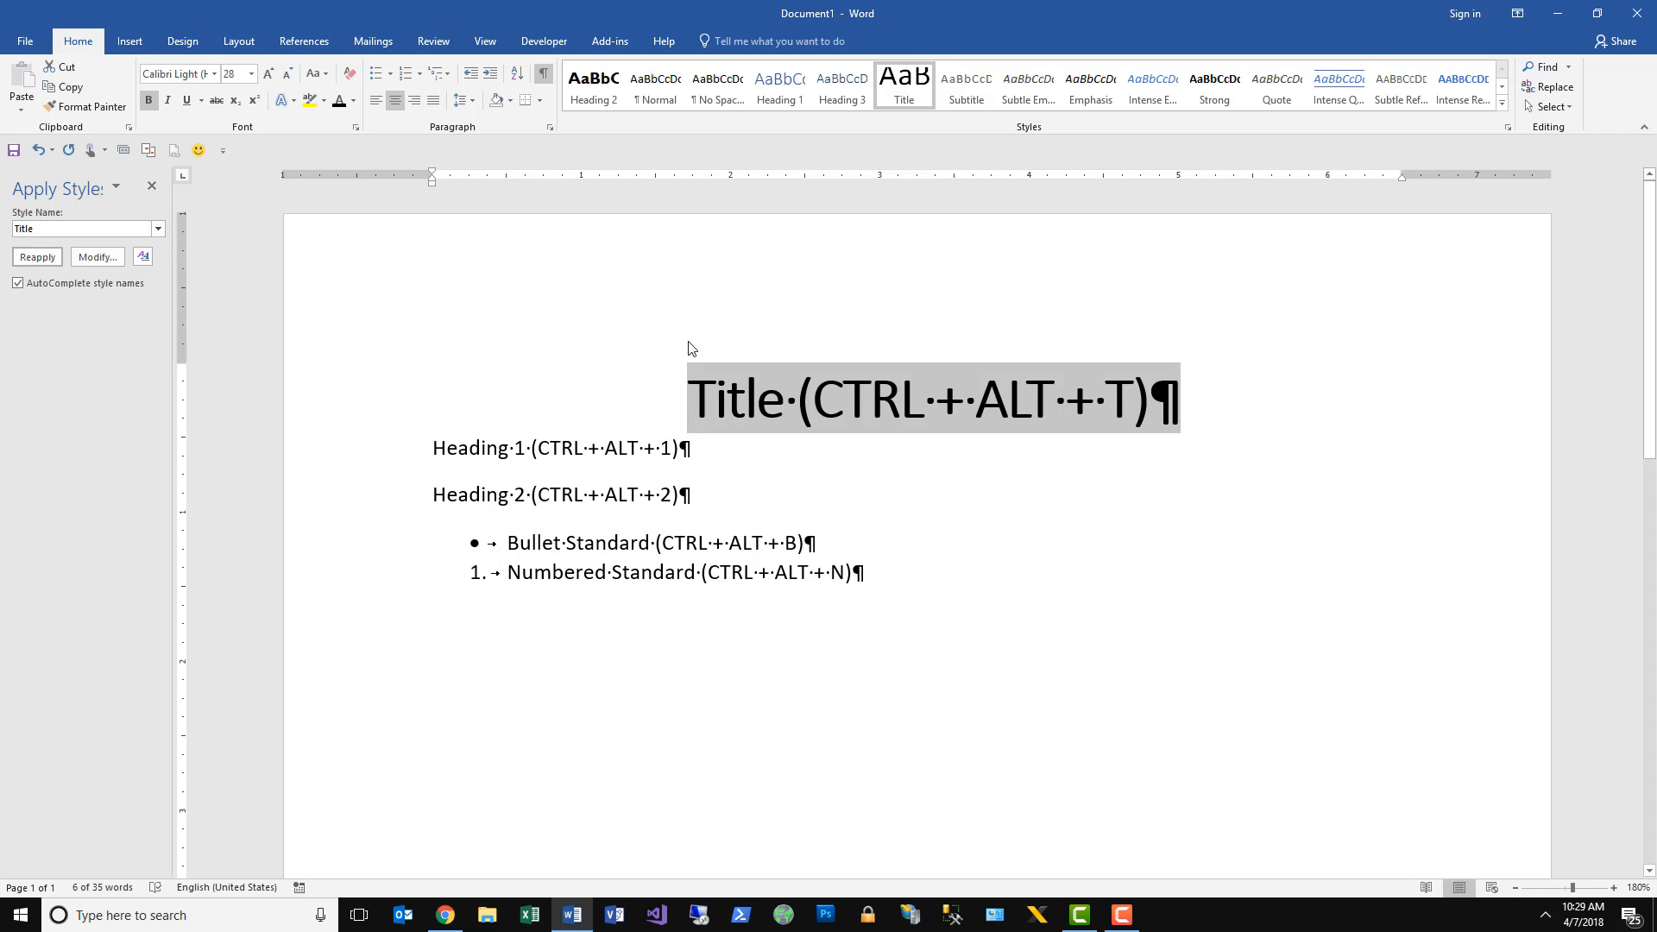
Set the title line's font to Calibri (Body) at 16 pt.
{"action": "left_click", "coordinate": [213, 74]}
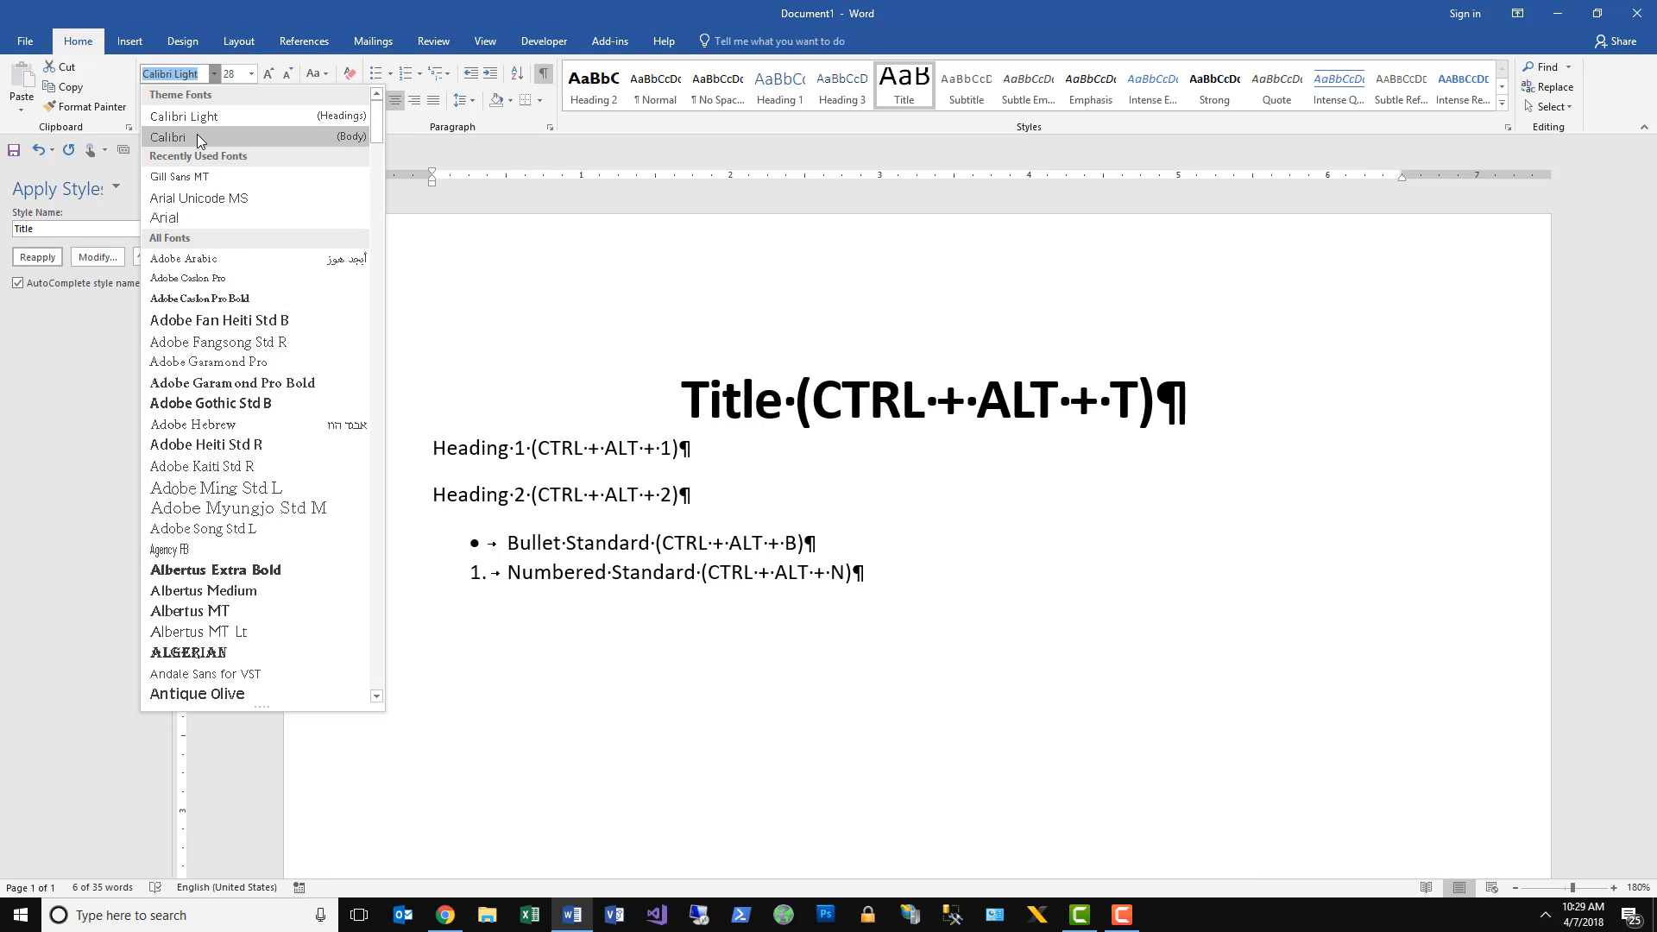
{"action": "left_click", "coordinate": [200, 138]}
{"action": "left_click", "coordinate": [251, 75]}
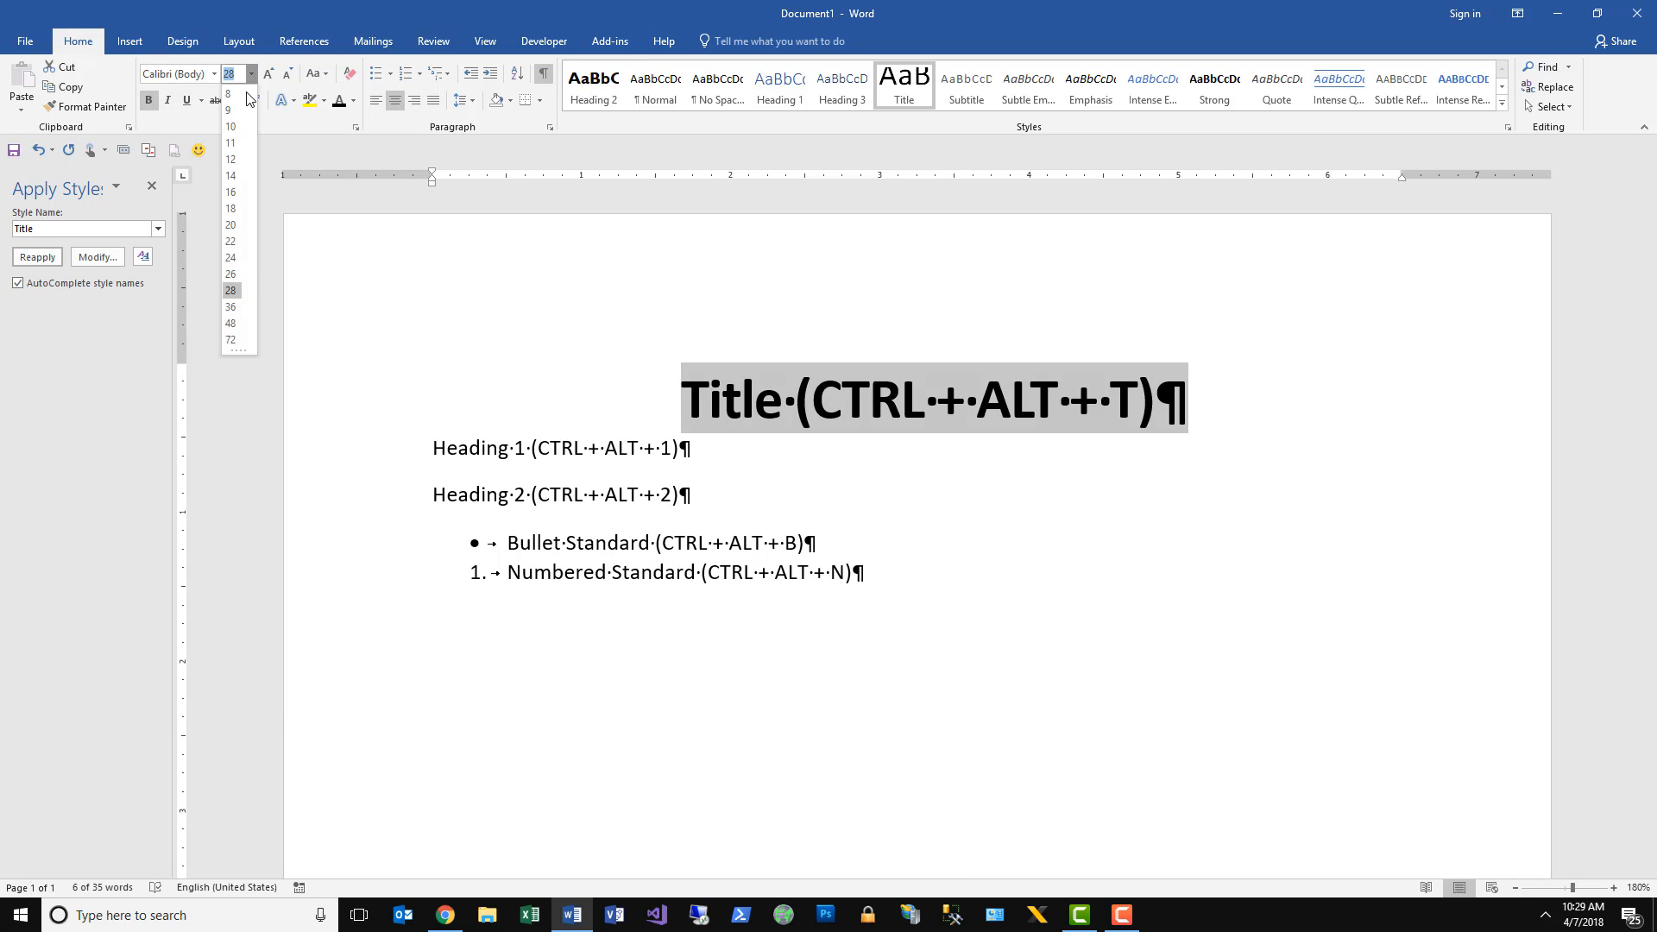
{"action": "left_click", "coordinate": [225, 191]}
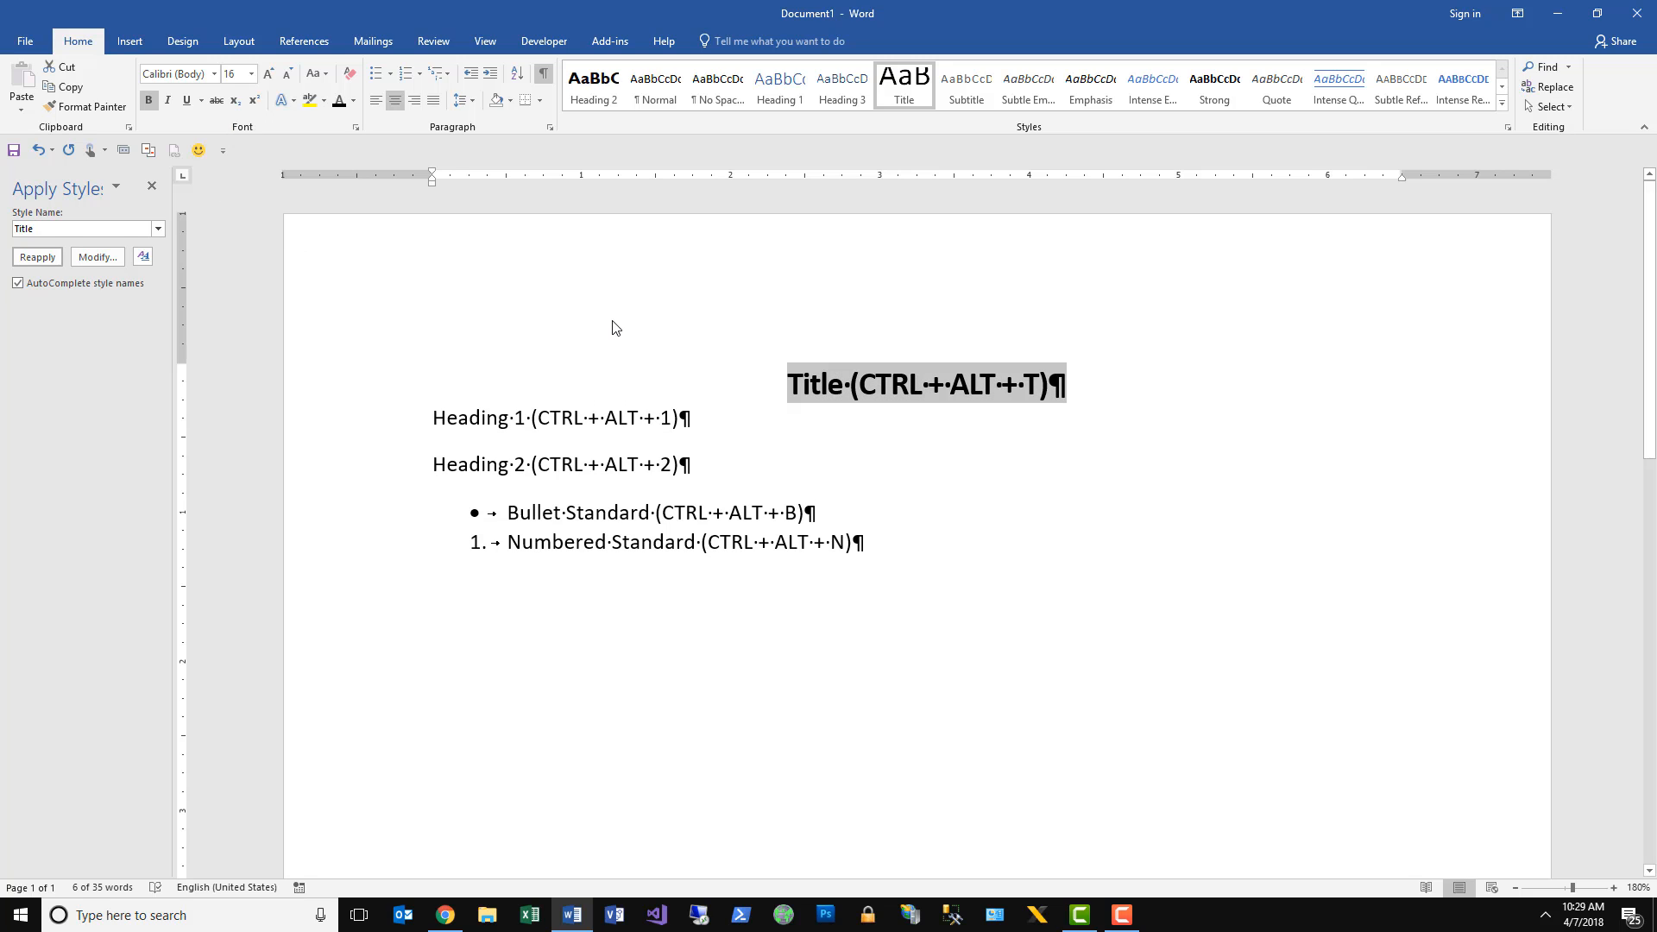
Set the title line's paragraph spacing to 6 pt before and 12 pt after.
{"action": "left_click", "coordinate": [549, 129]}
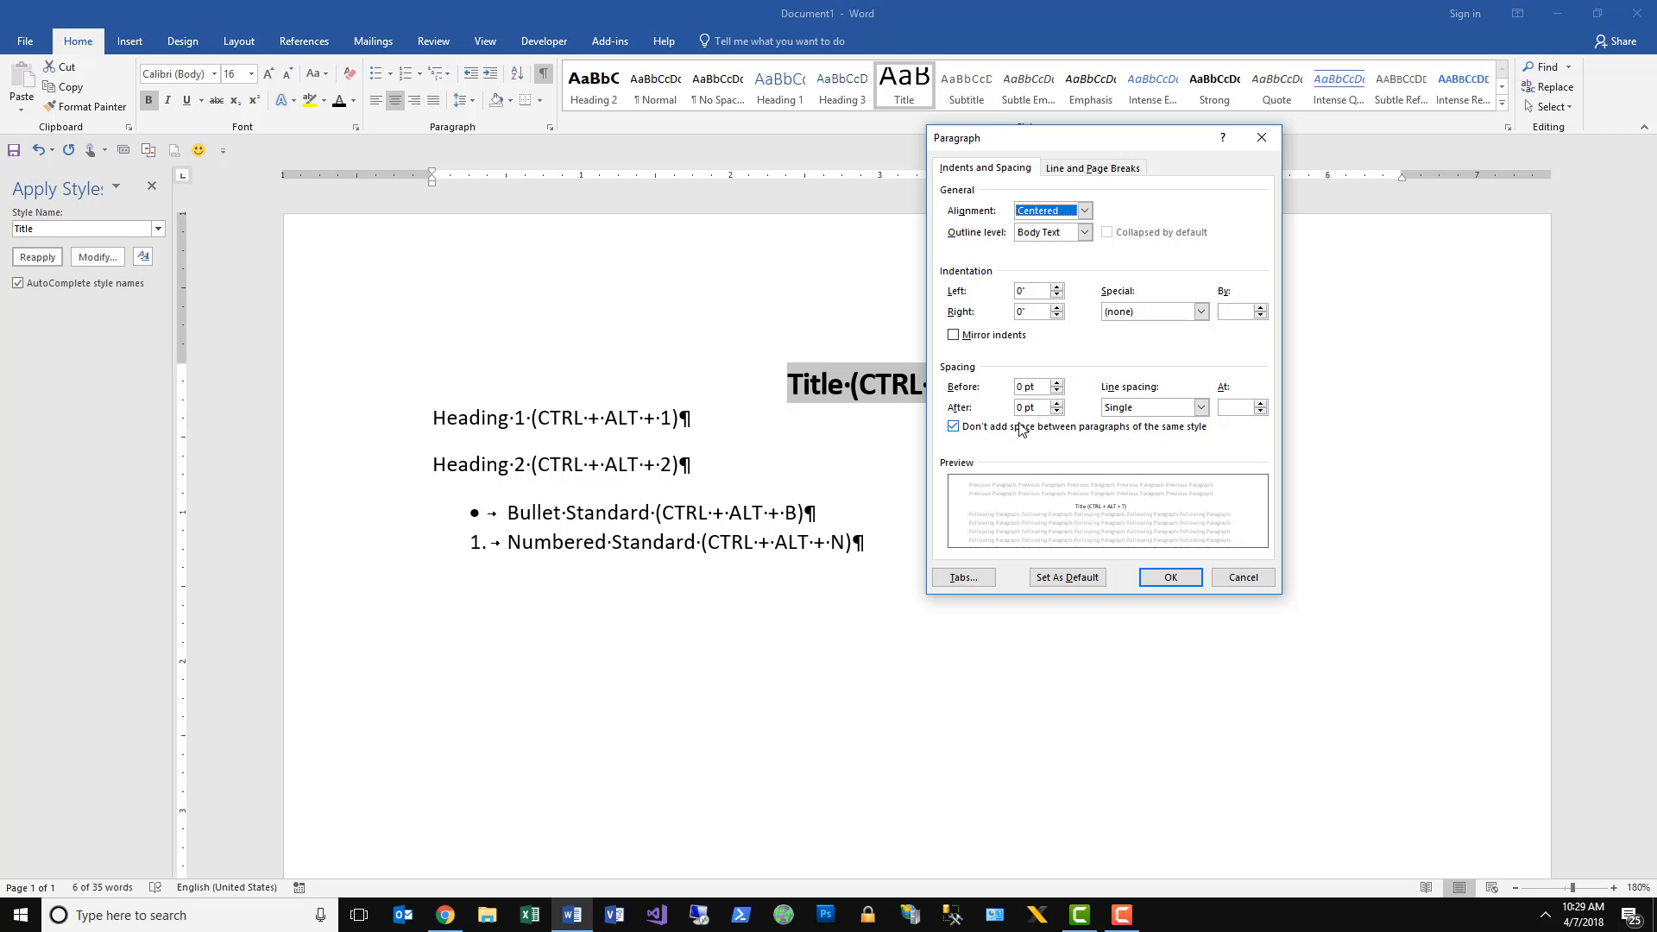
{"action": "left_click", "coordinate": [1058, 382]}
{"action": "left_click", "coordinate": [1058, 403]}
{"action": "left_click", "coordinate": [1058, 403]}
{"action": "left_click", "coordinate": [1171, 577]}
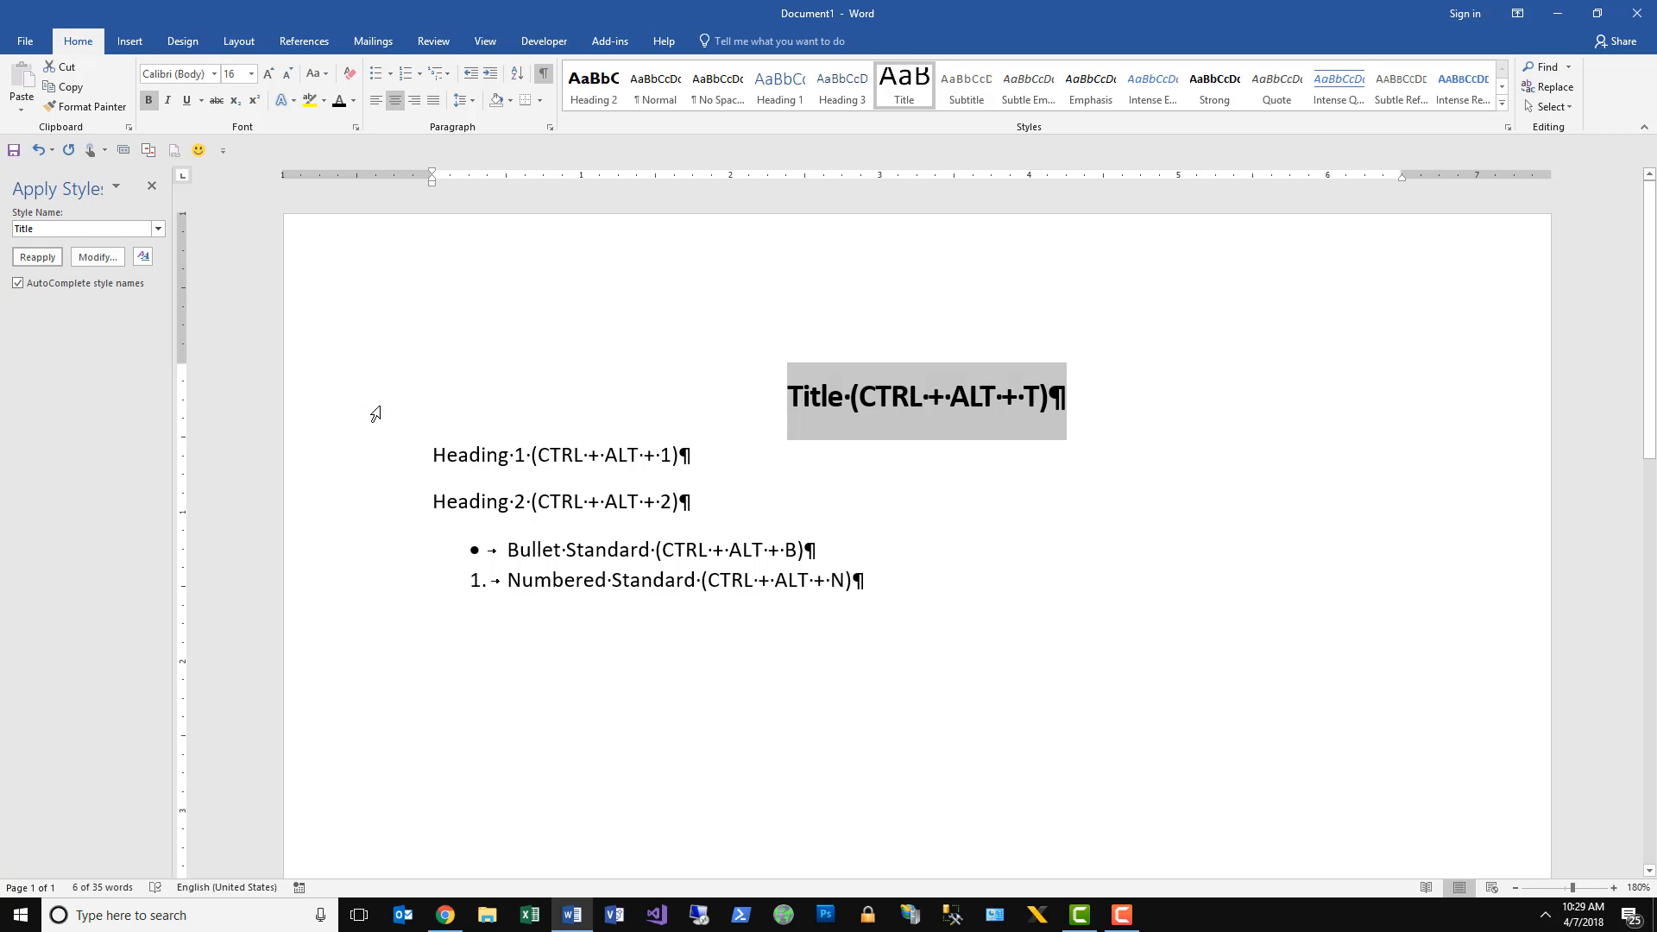
Update the Title style to match the formatting of the selected title line.
{"action": "left_click", "coordinate": [142, 258]}
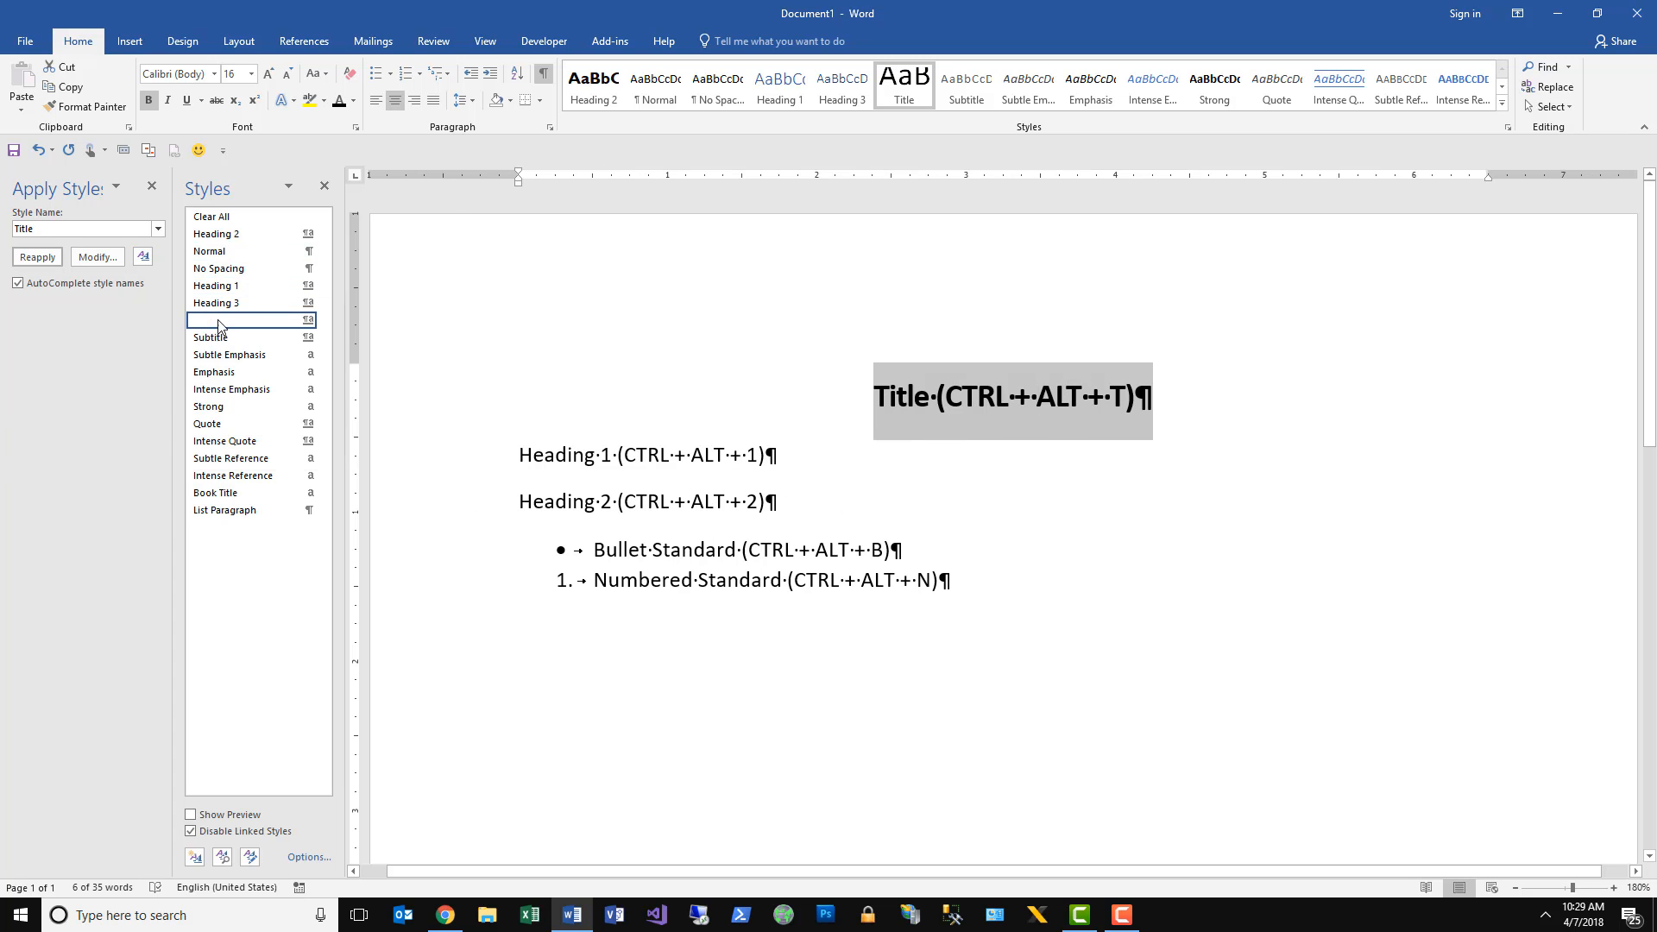
{"action": "mouse_move", "coordinate": [221, 323]}
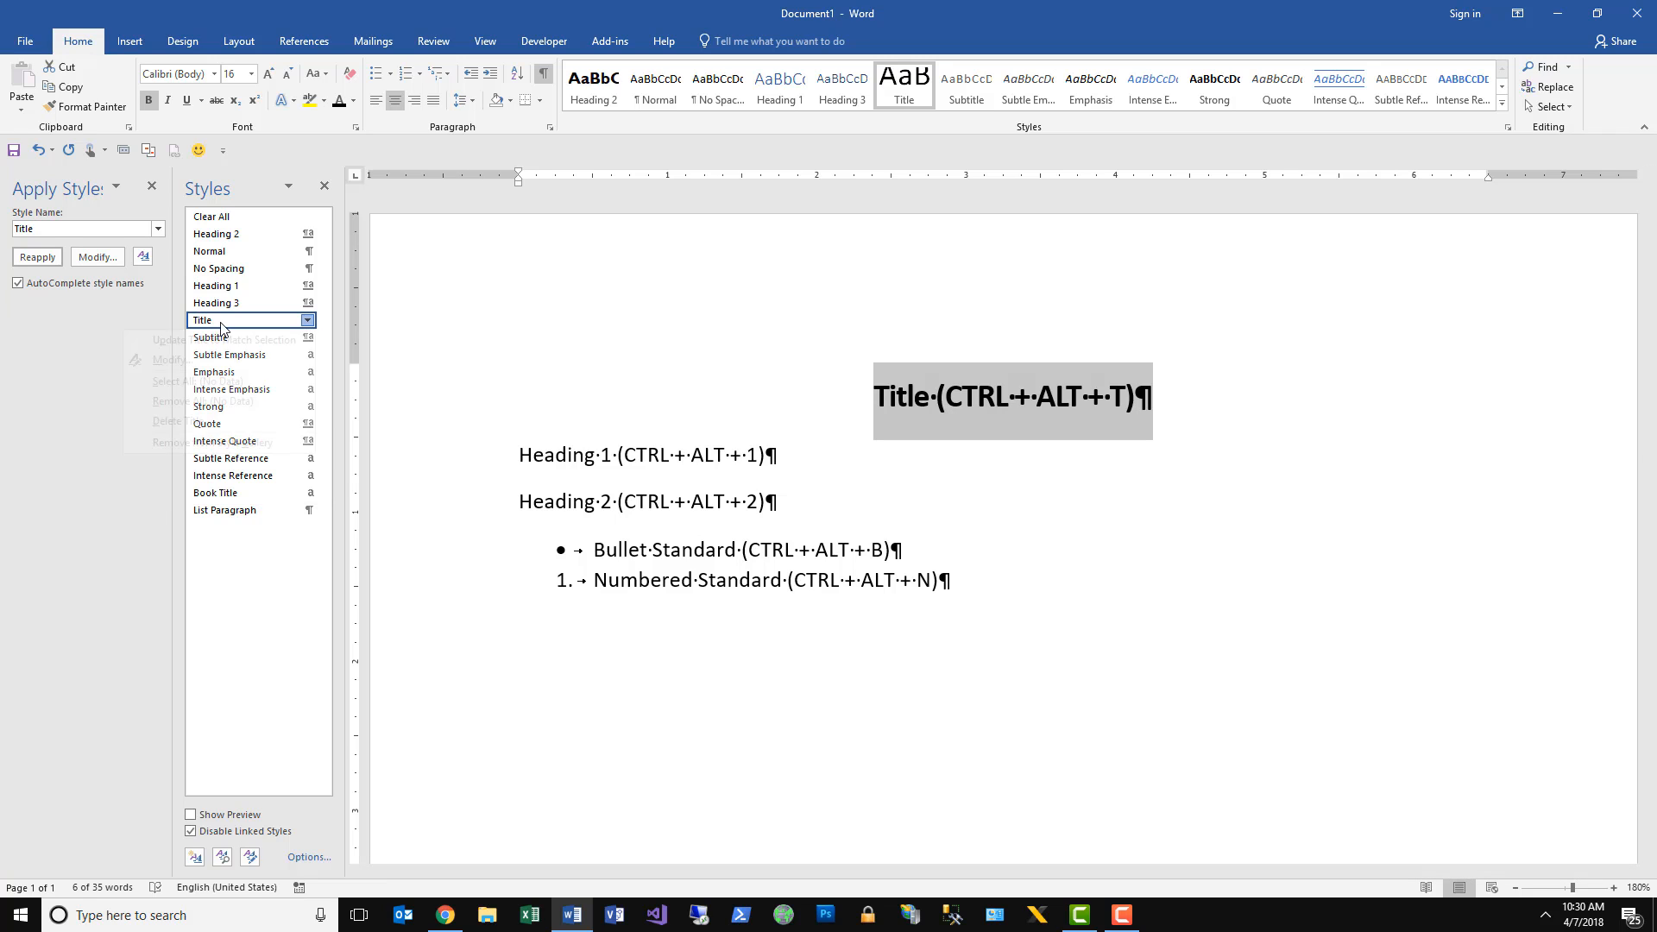
{"action": "right_click", "coordinate": [220, 326]}
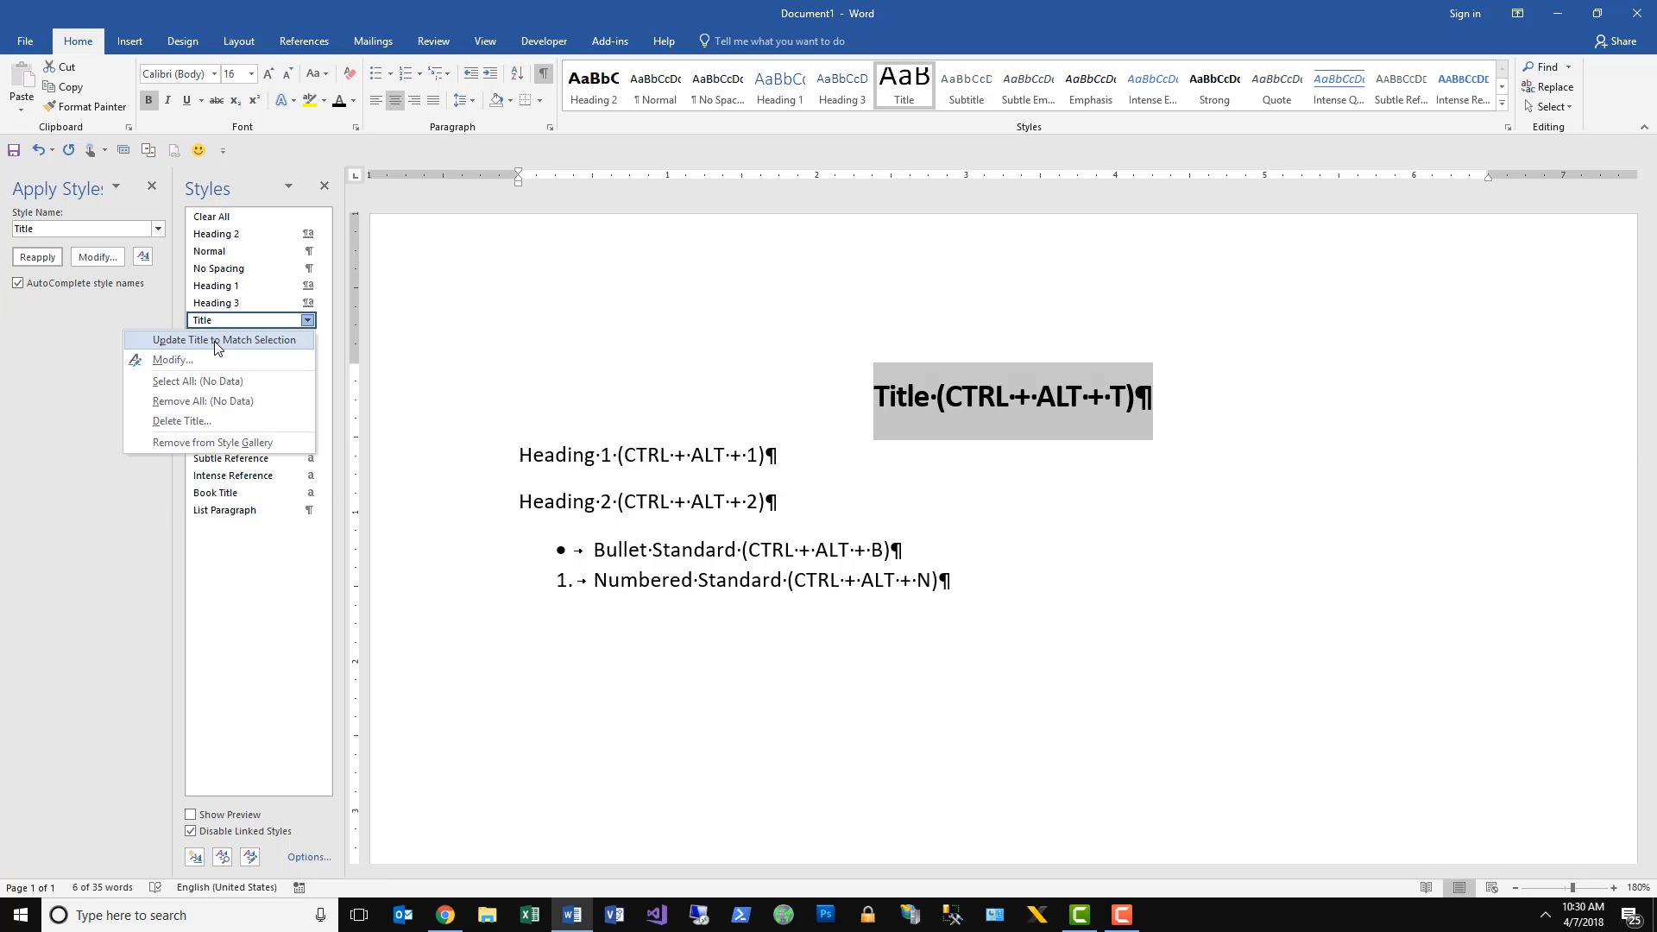
{"action": "left_click", "coordinate": [215, 340]}
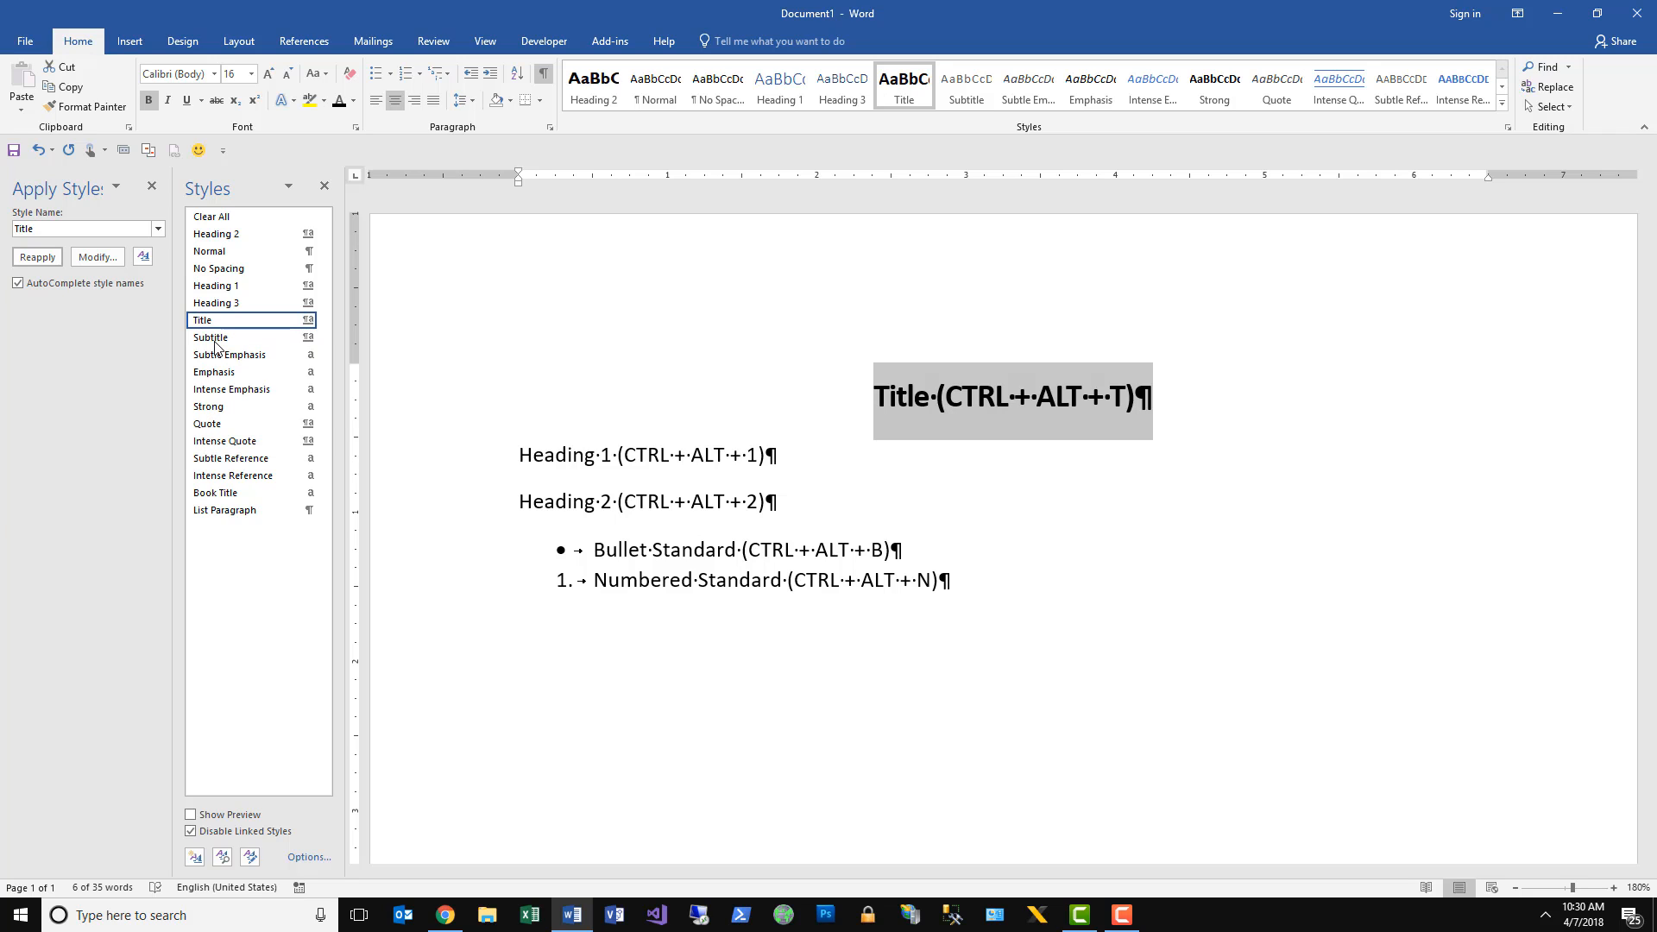
Add the paragraph "Other Title" below the title line and apply the Title style to it.
{"action": "left_click", "coordinate": [1188, 399]}
{"action": "key", "text": "Return"}
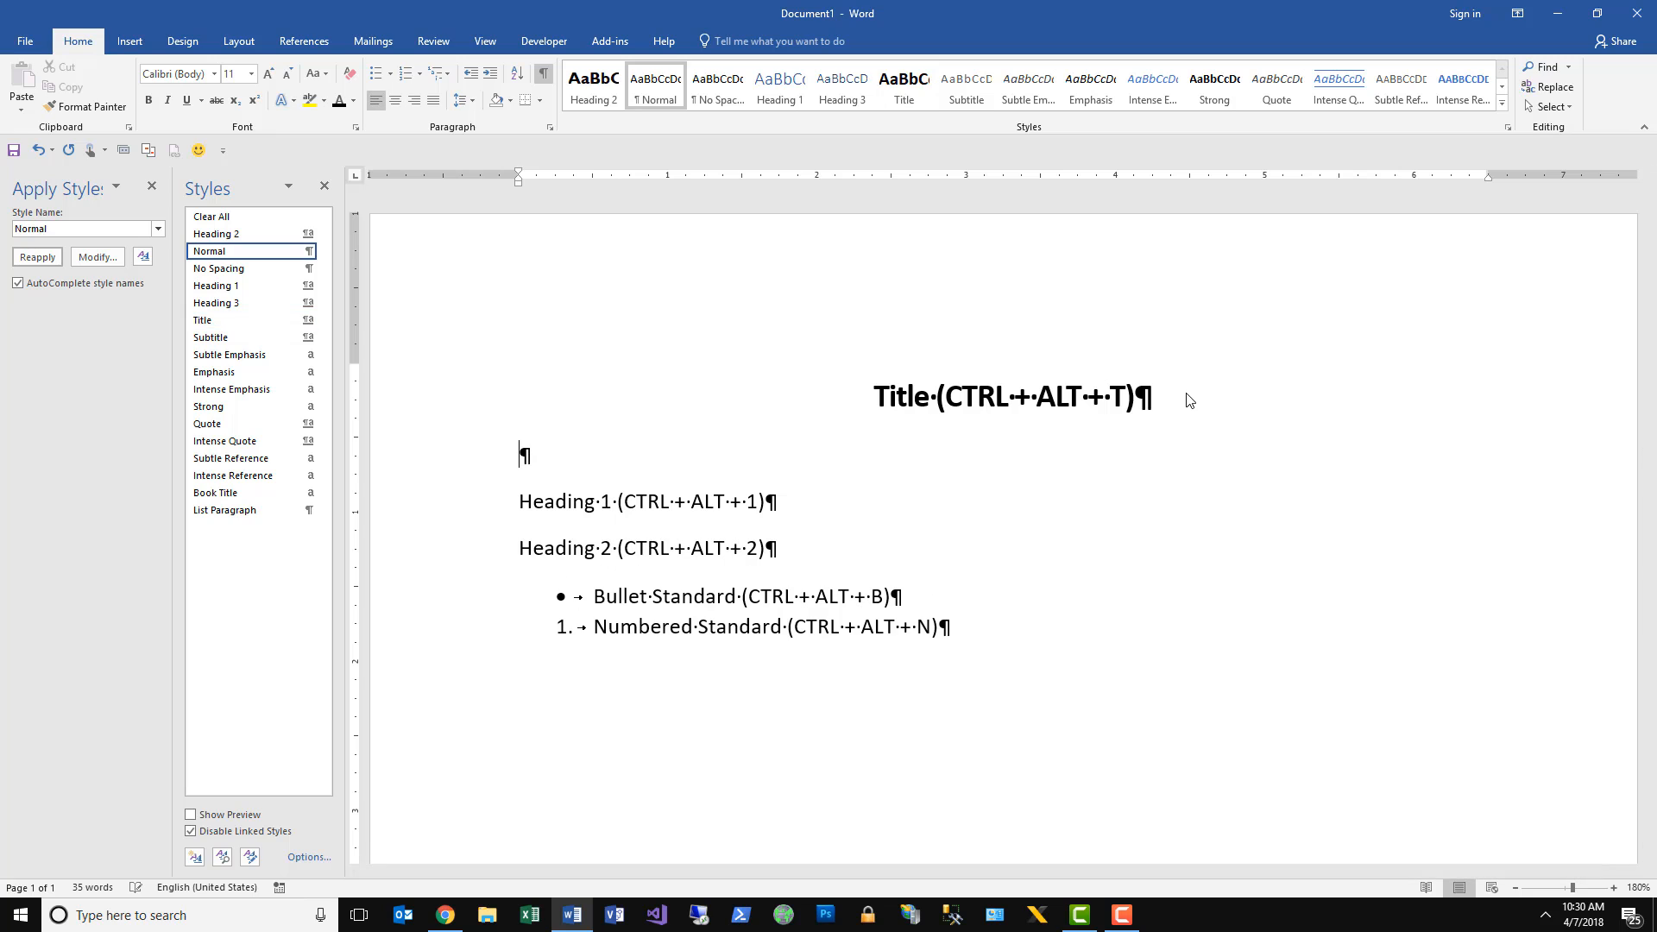
{"action": "type", "text": "Other Title"}
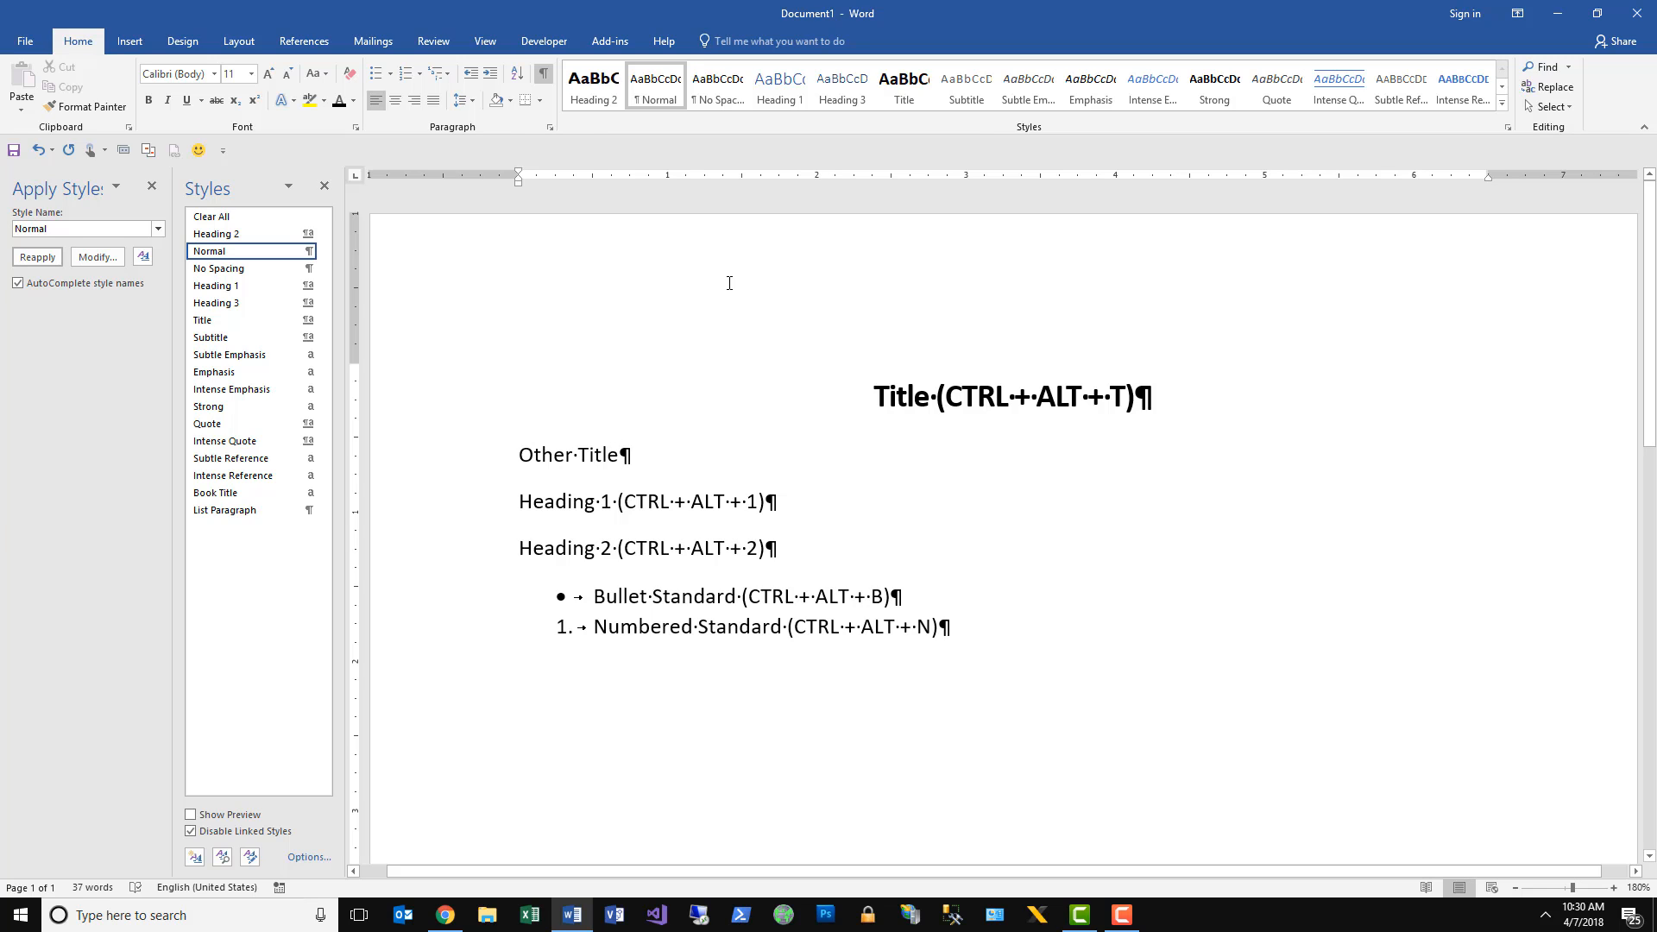
{"action": "key", "text": "ctrl+shift+s"}
{"action": "type", "text": "Title"}
{"action": "key", "text": "Return"}
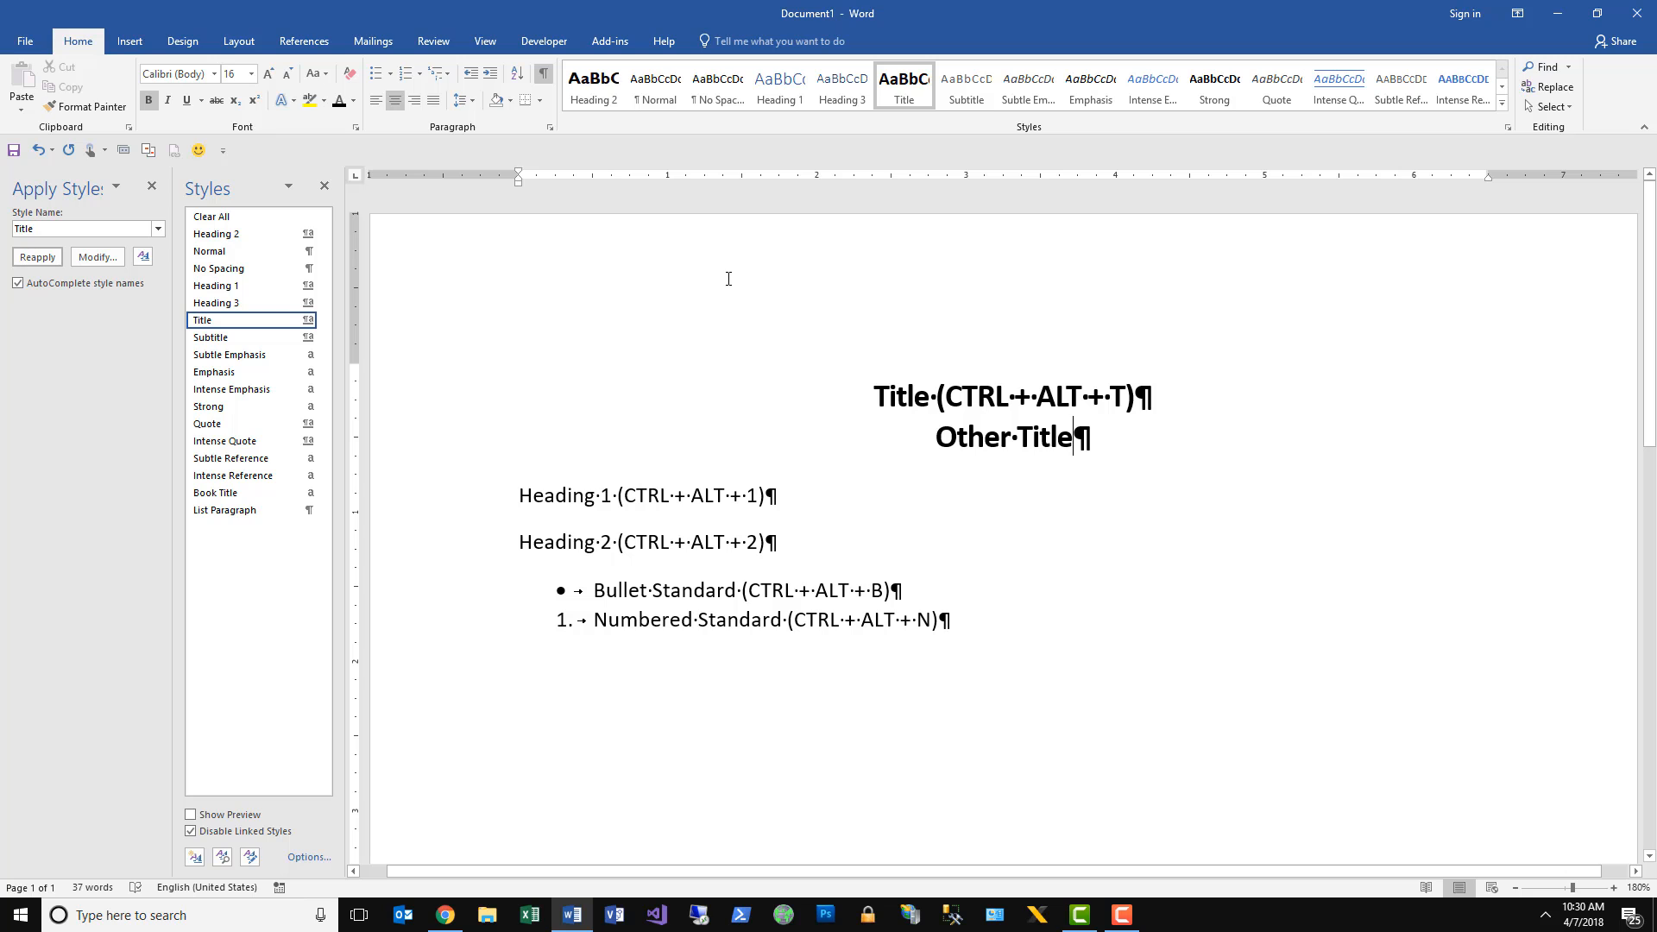
Modify the Title style to assign it the shortcut key Alt+Ctrl+T.
{"action": "right_click", "coordinate": [211, 324]}
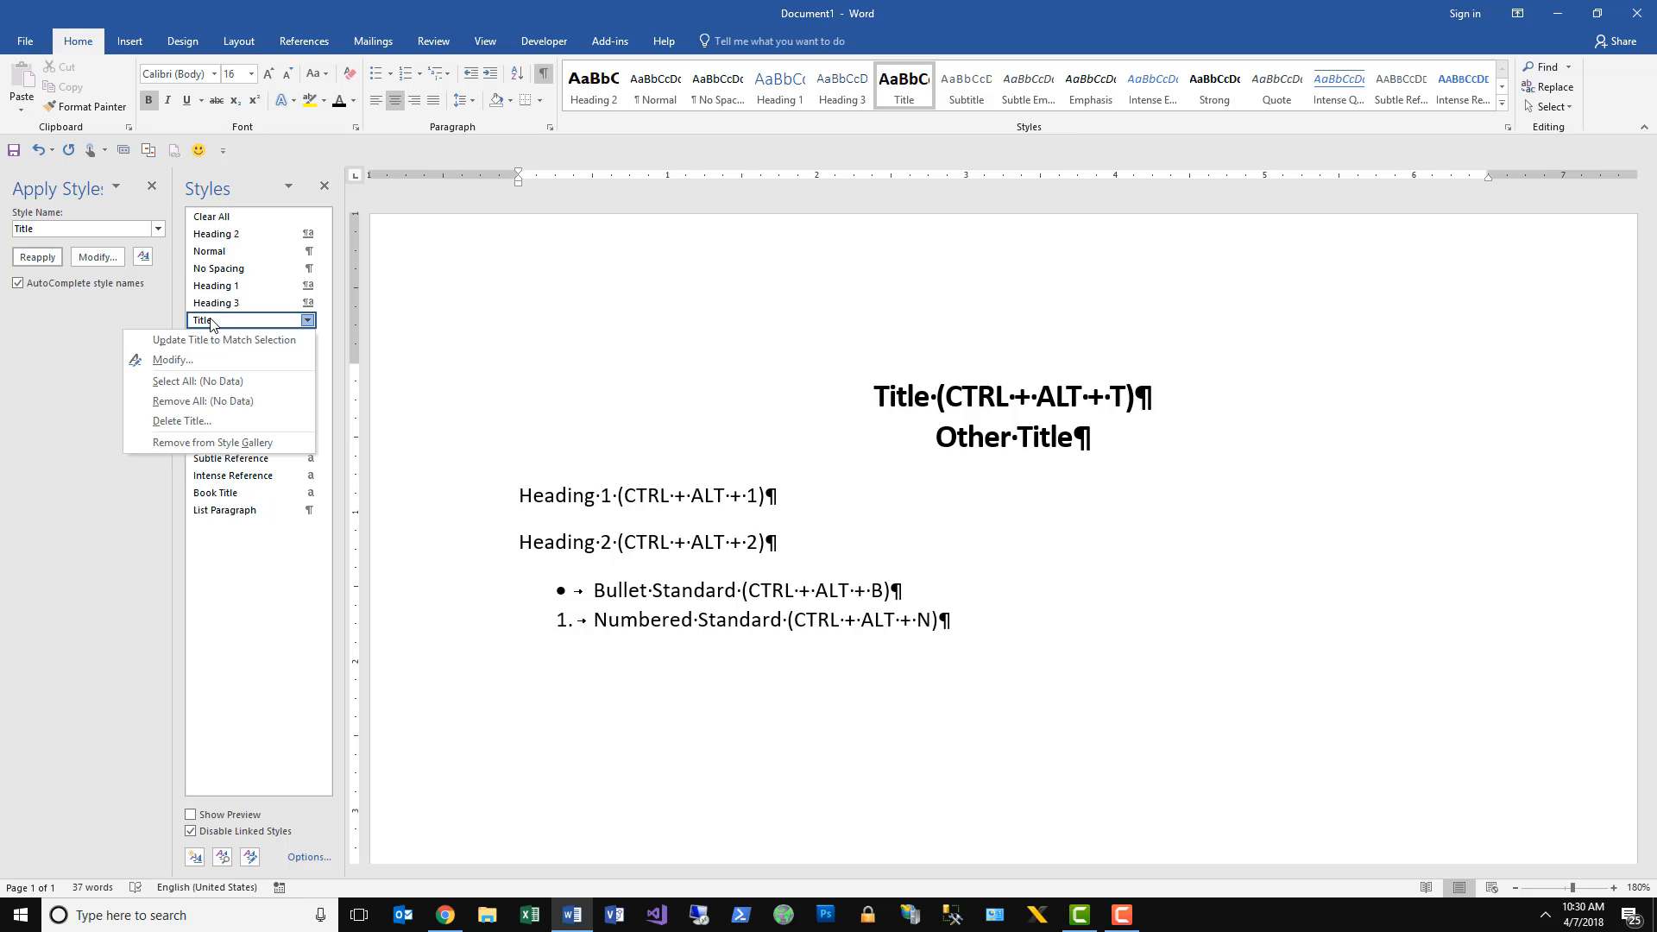
{"action": "left_click", "coordinate": [194, 359]}
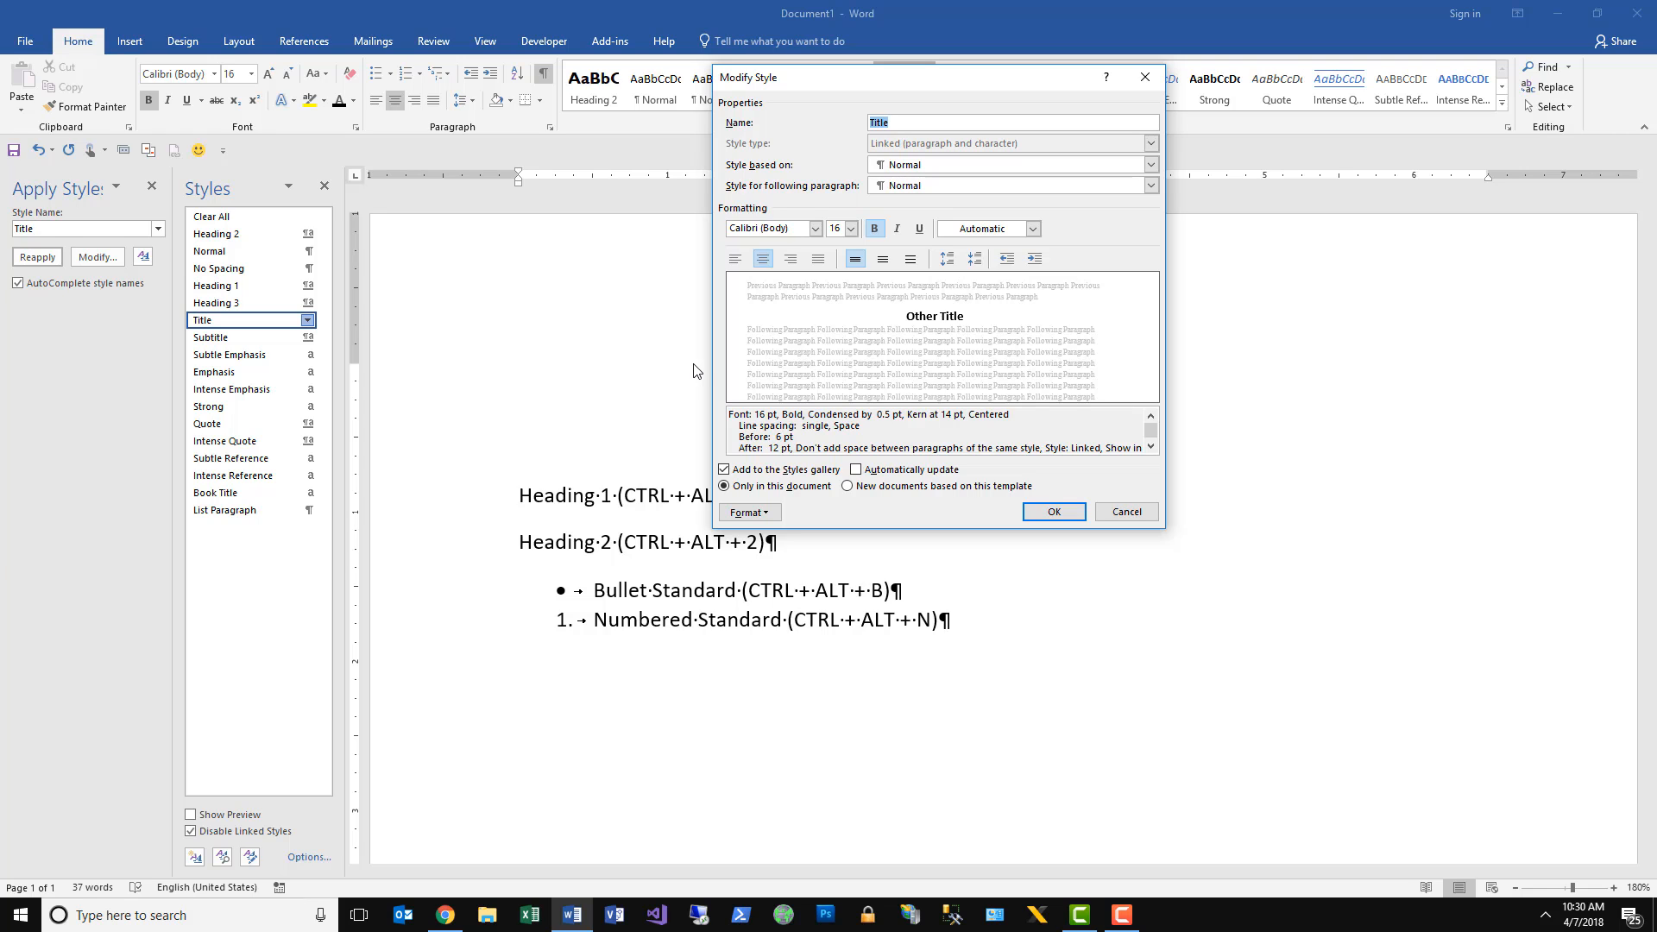
{"action": "left_click", "coordinate": [748, 514]}
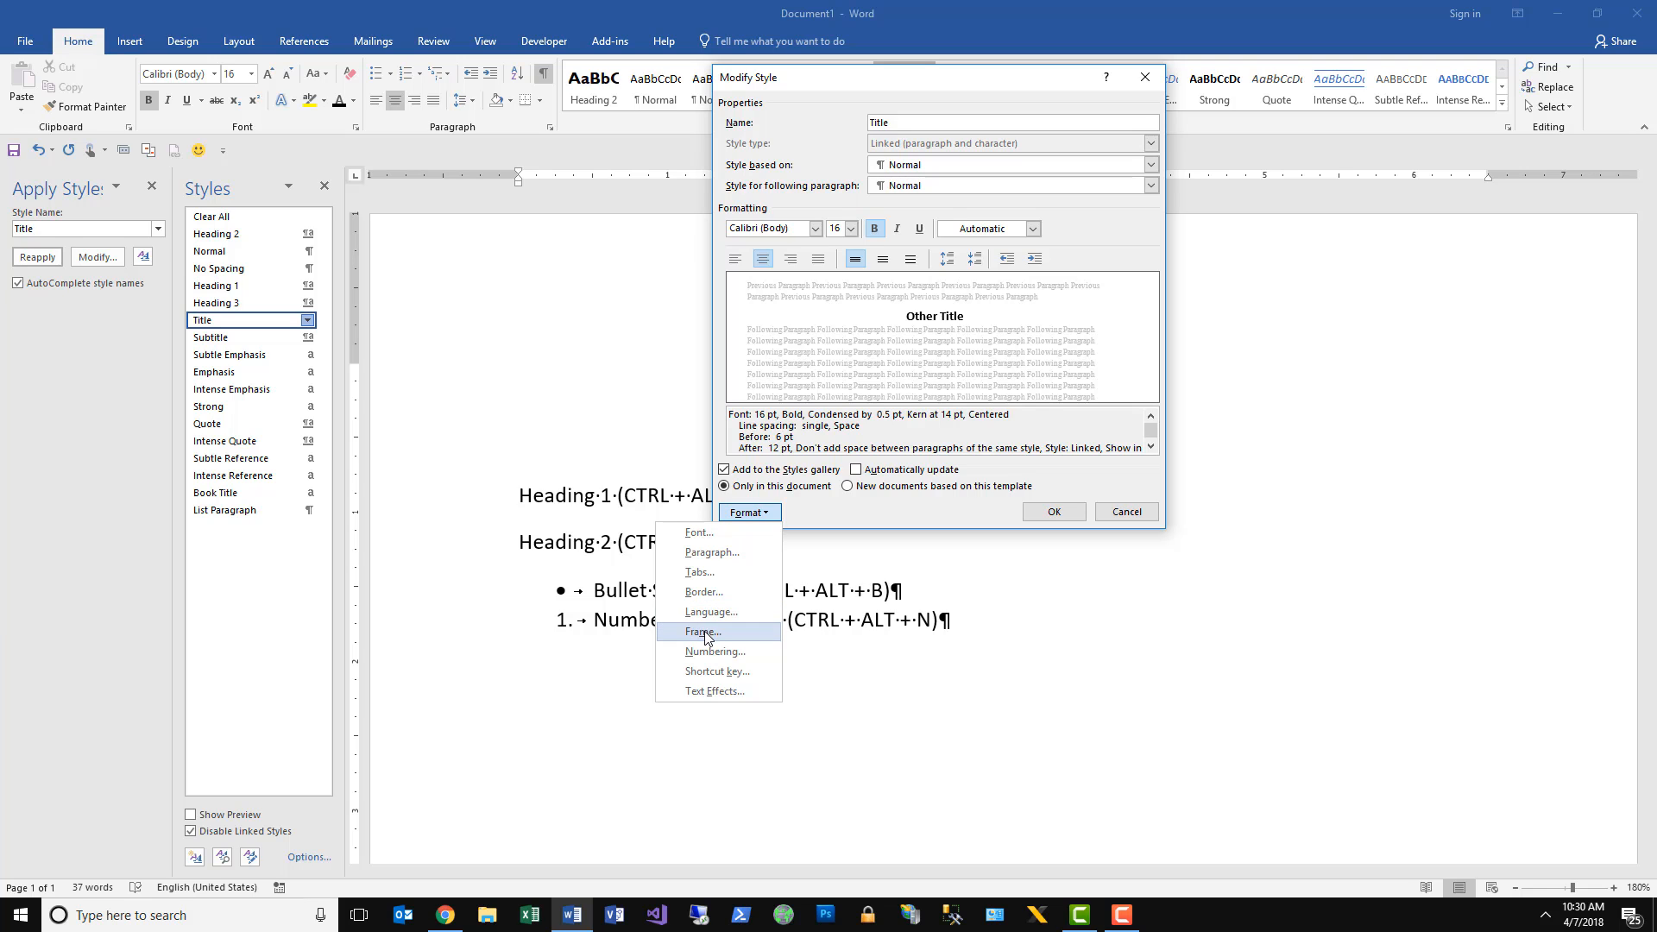
{"action": "left_click", "coordinate": [711, 679]}
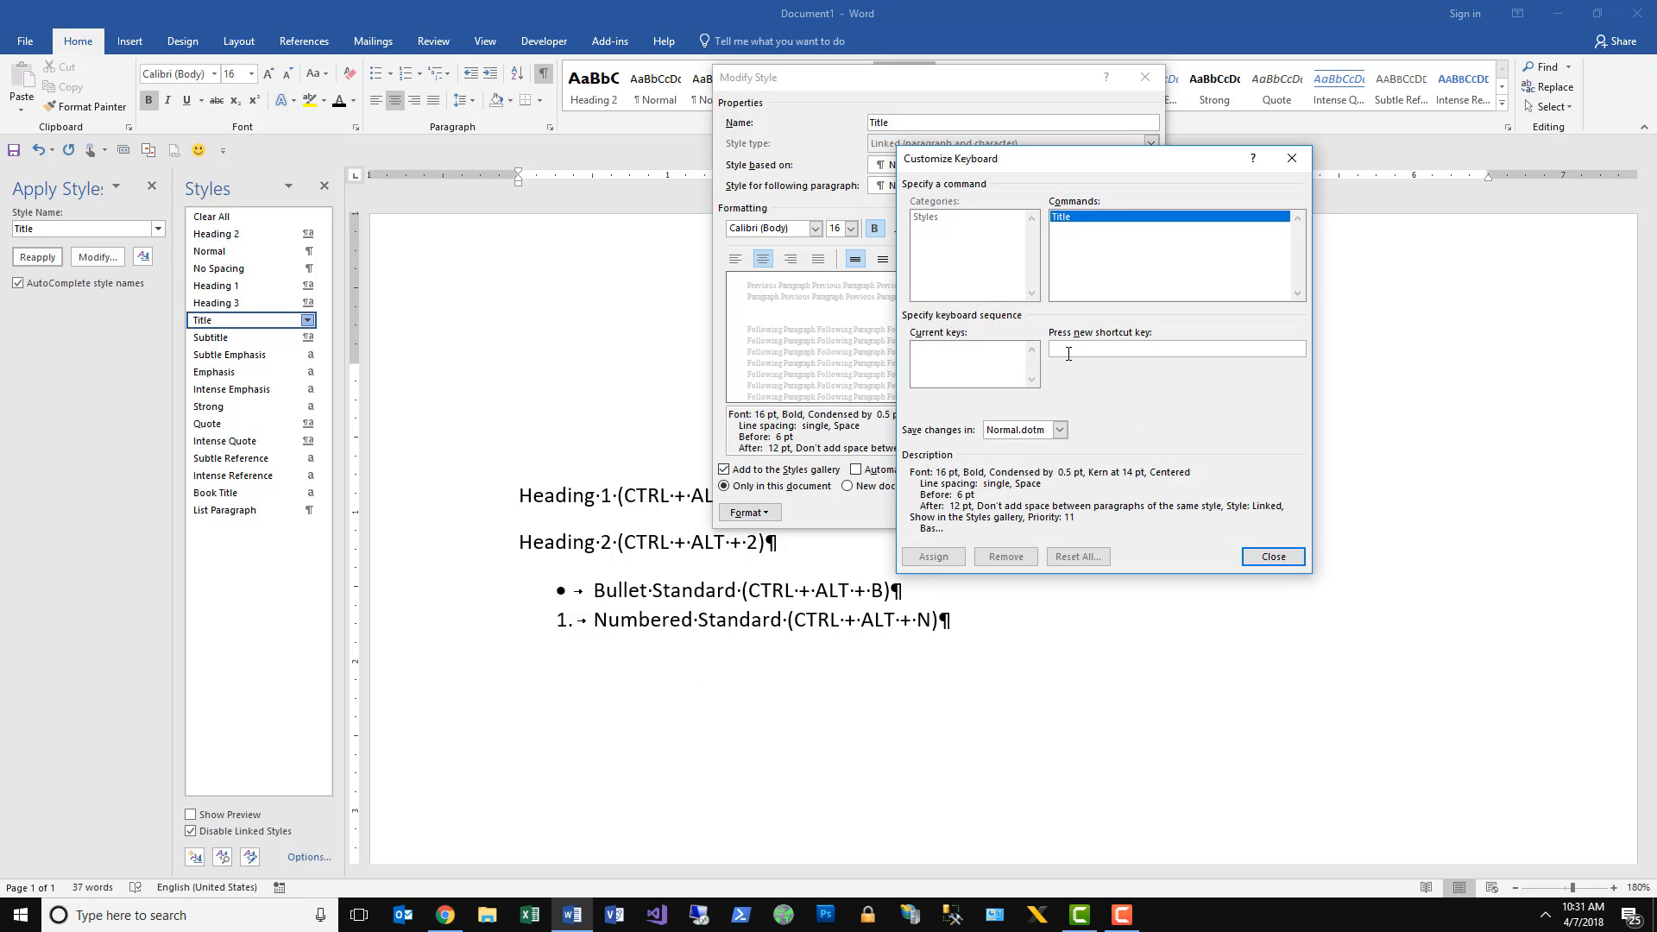
{"action": "key", "text": "ctrl+alt+t"}
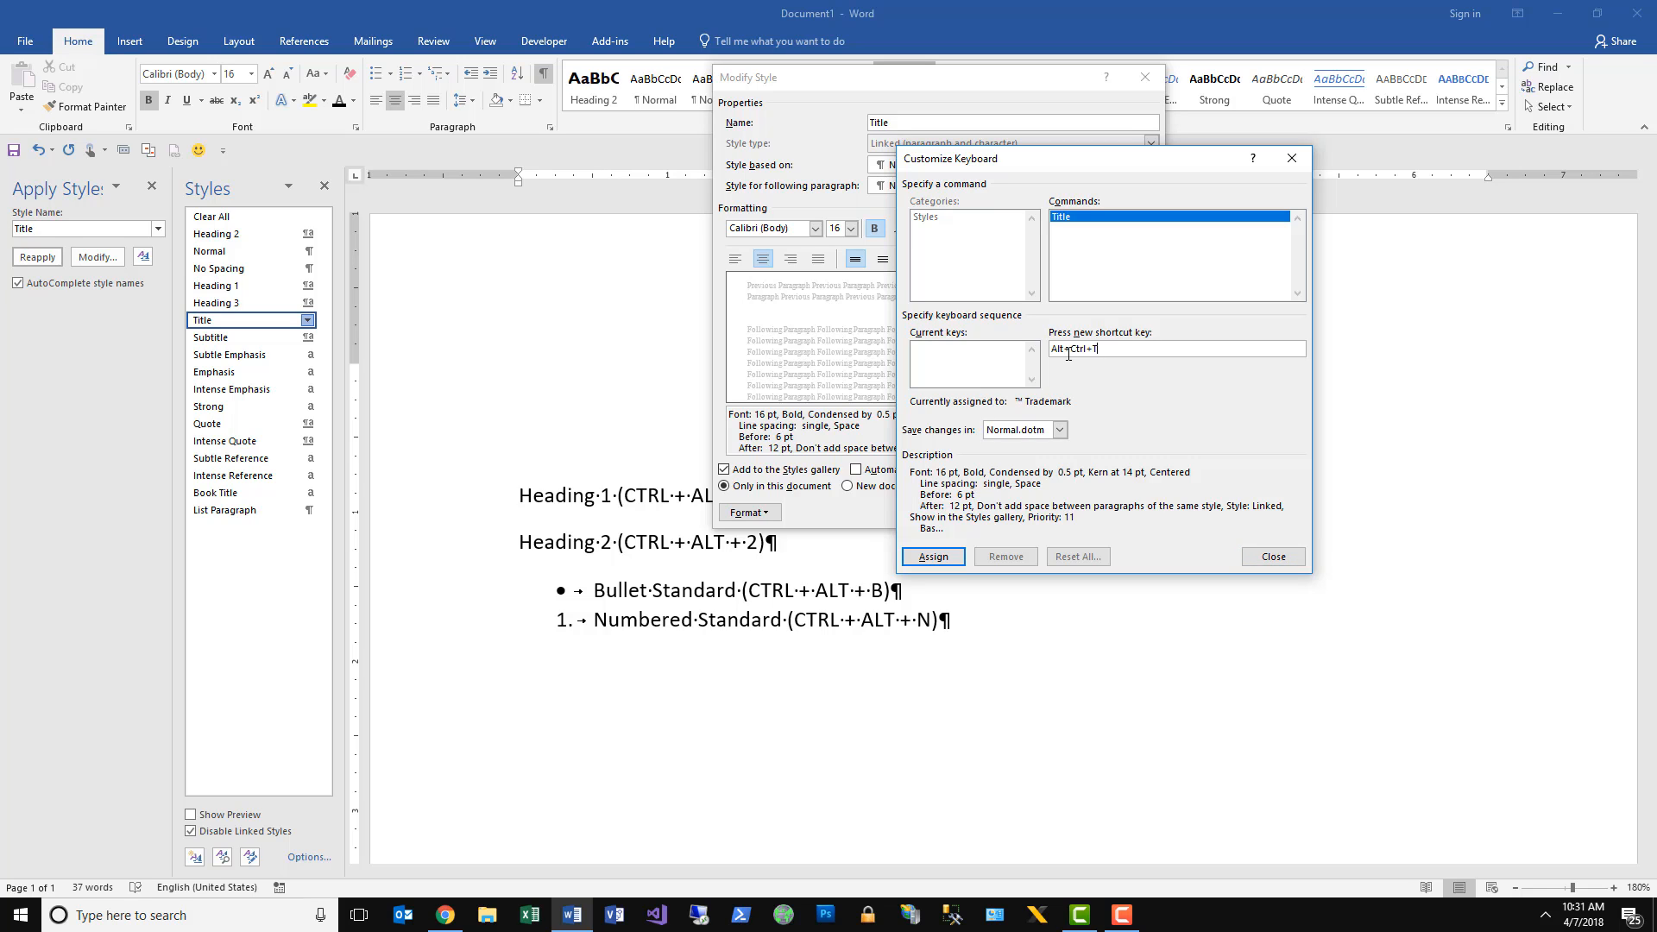
{"action": "left_click", "coordinate": [933, 557]}
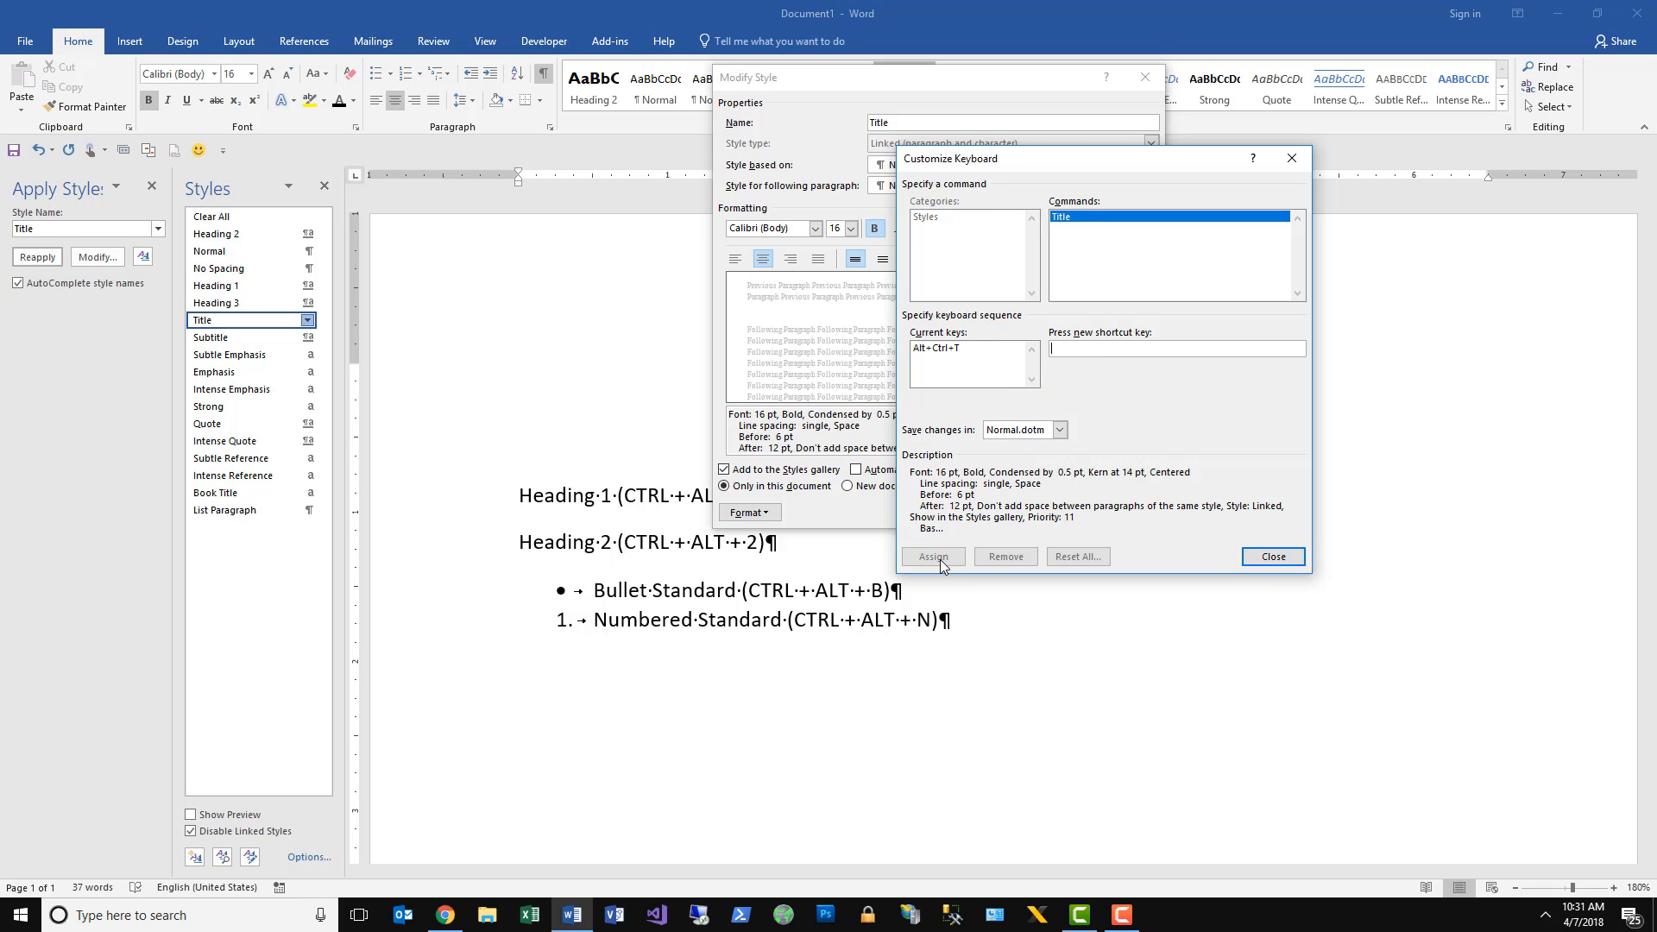
{"action": "left_click", "coordinate": [1270, 559]}
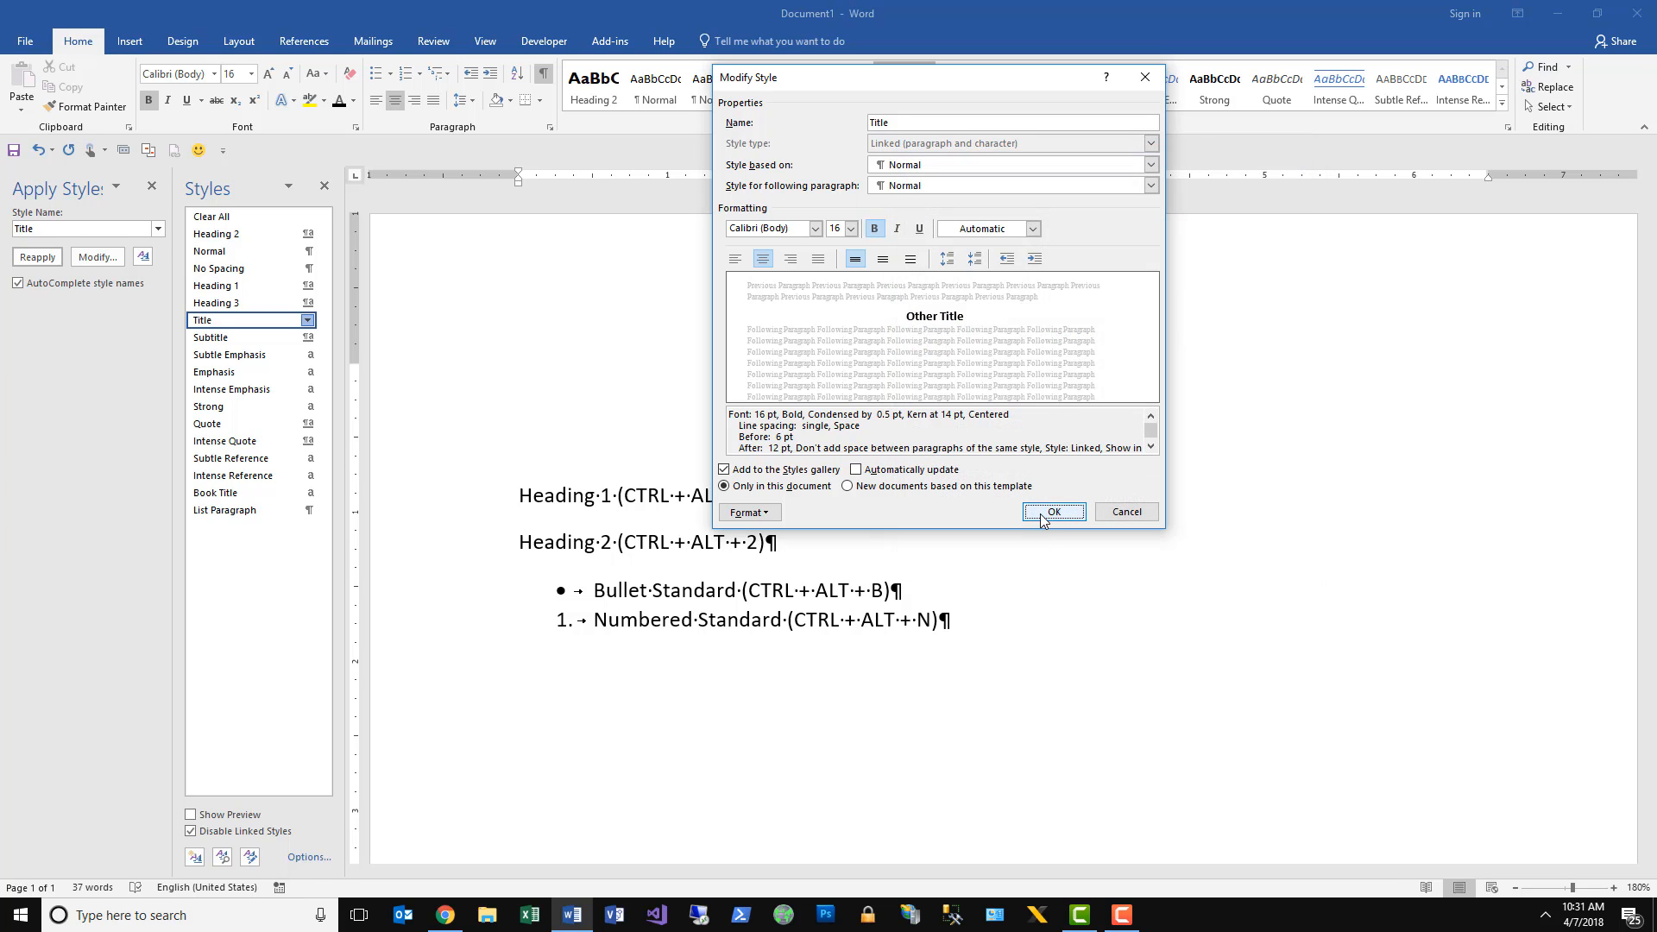
{"action": "left_click", "coordinate": [1042, 516]}
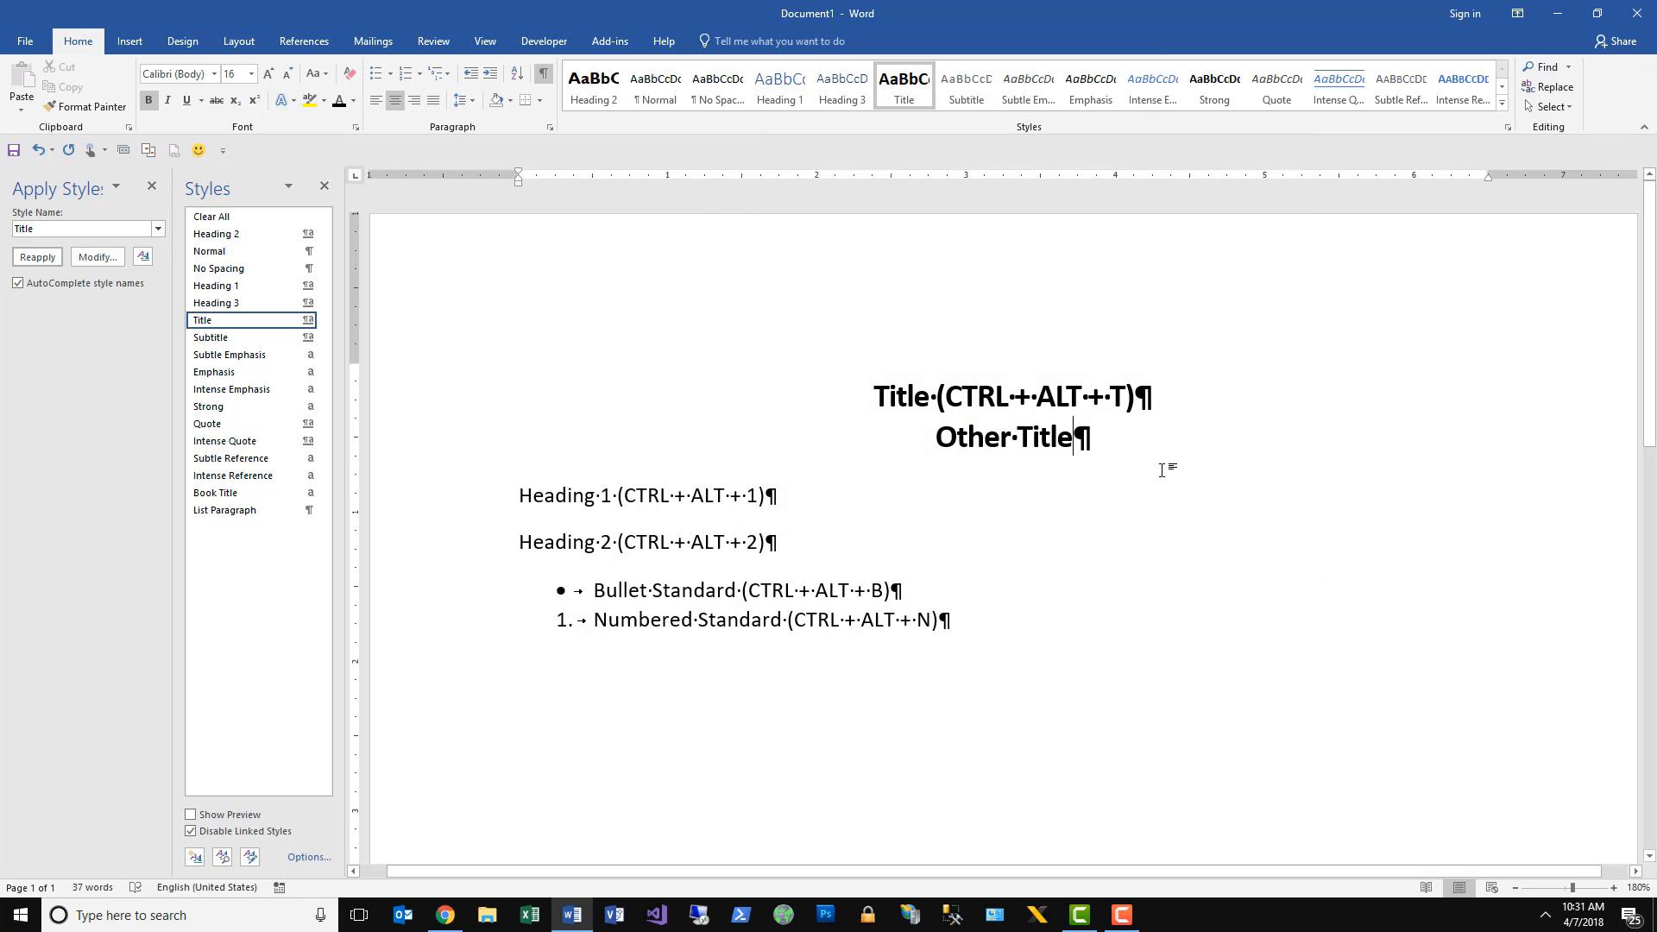
Add a paragraph reading "Title" below "Other Title" and apply the Title style with its newly assigned shortcut.
{"action": "key", "text": "Return"}
{"action": "type", "text": "Tit"}
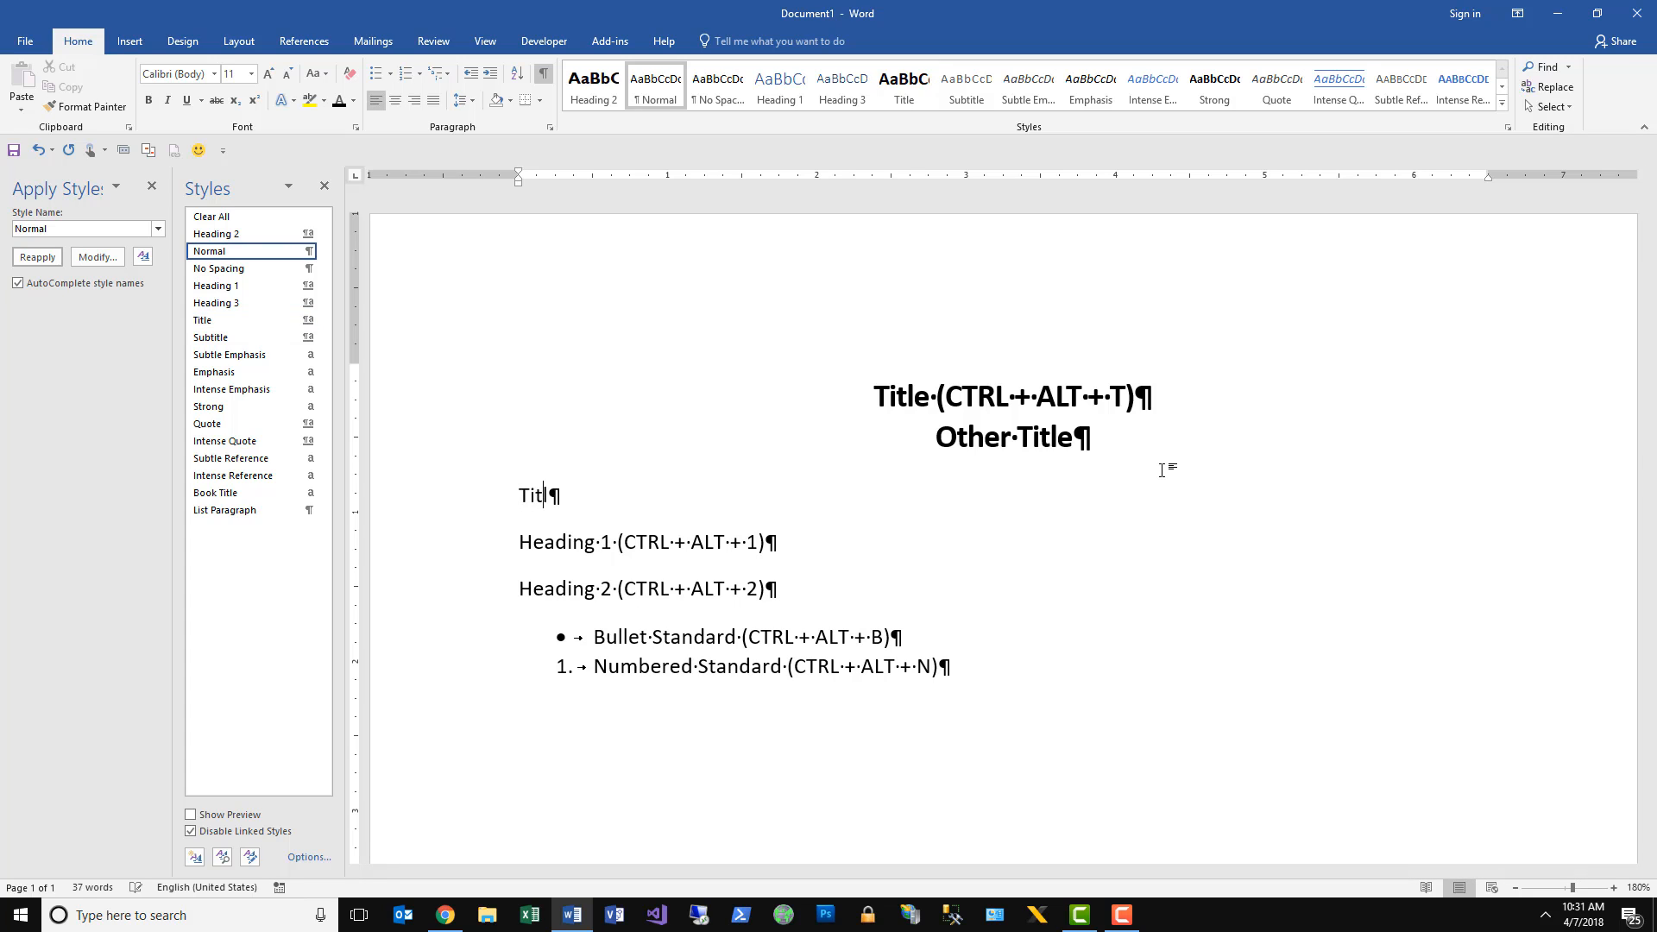
{"action": "type", "text": "le"}
{"action": "key", "text": "ctrl+alt+t"}
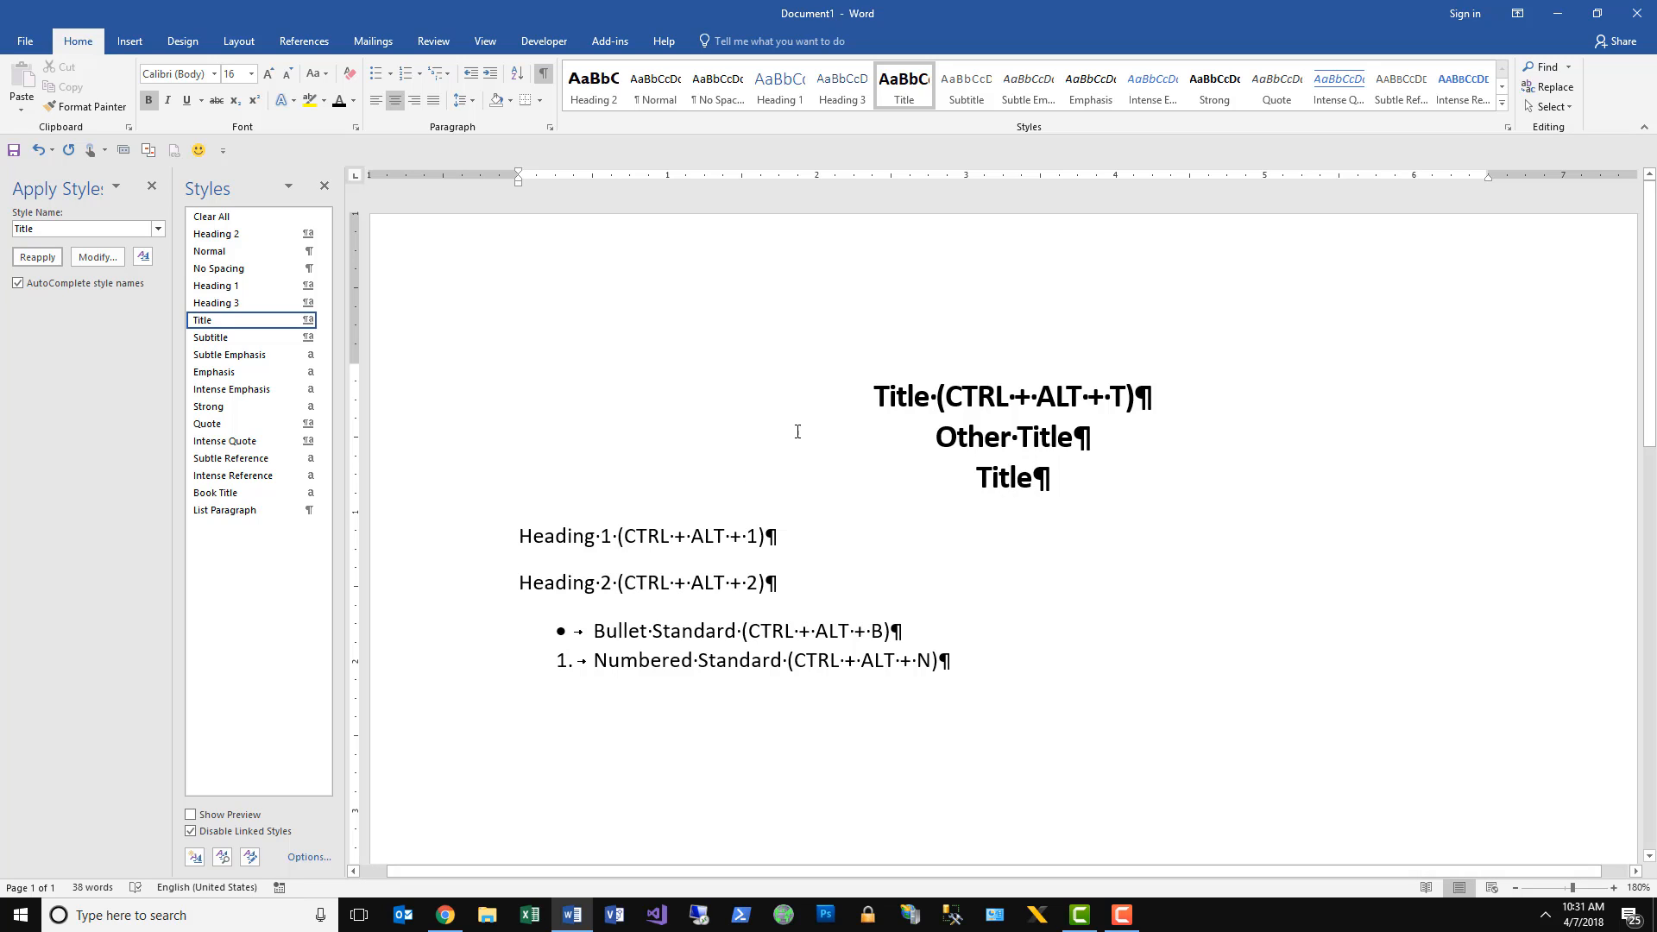
Apply the Heading 1 style to the "Heading 1" line and format it in black Calibri (Body) at 14 pt.
{"action": "left_click", "coordinate": [469, 543]}
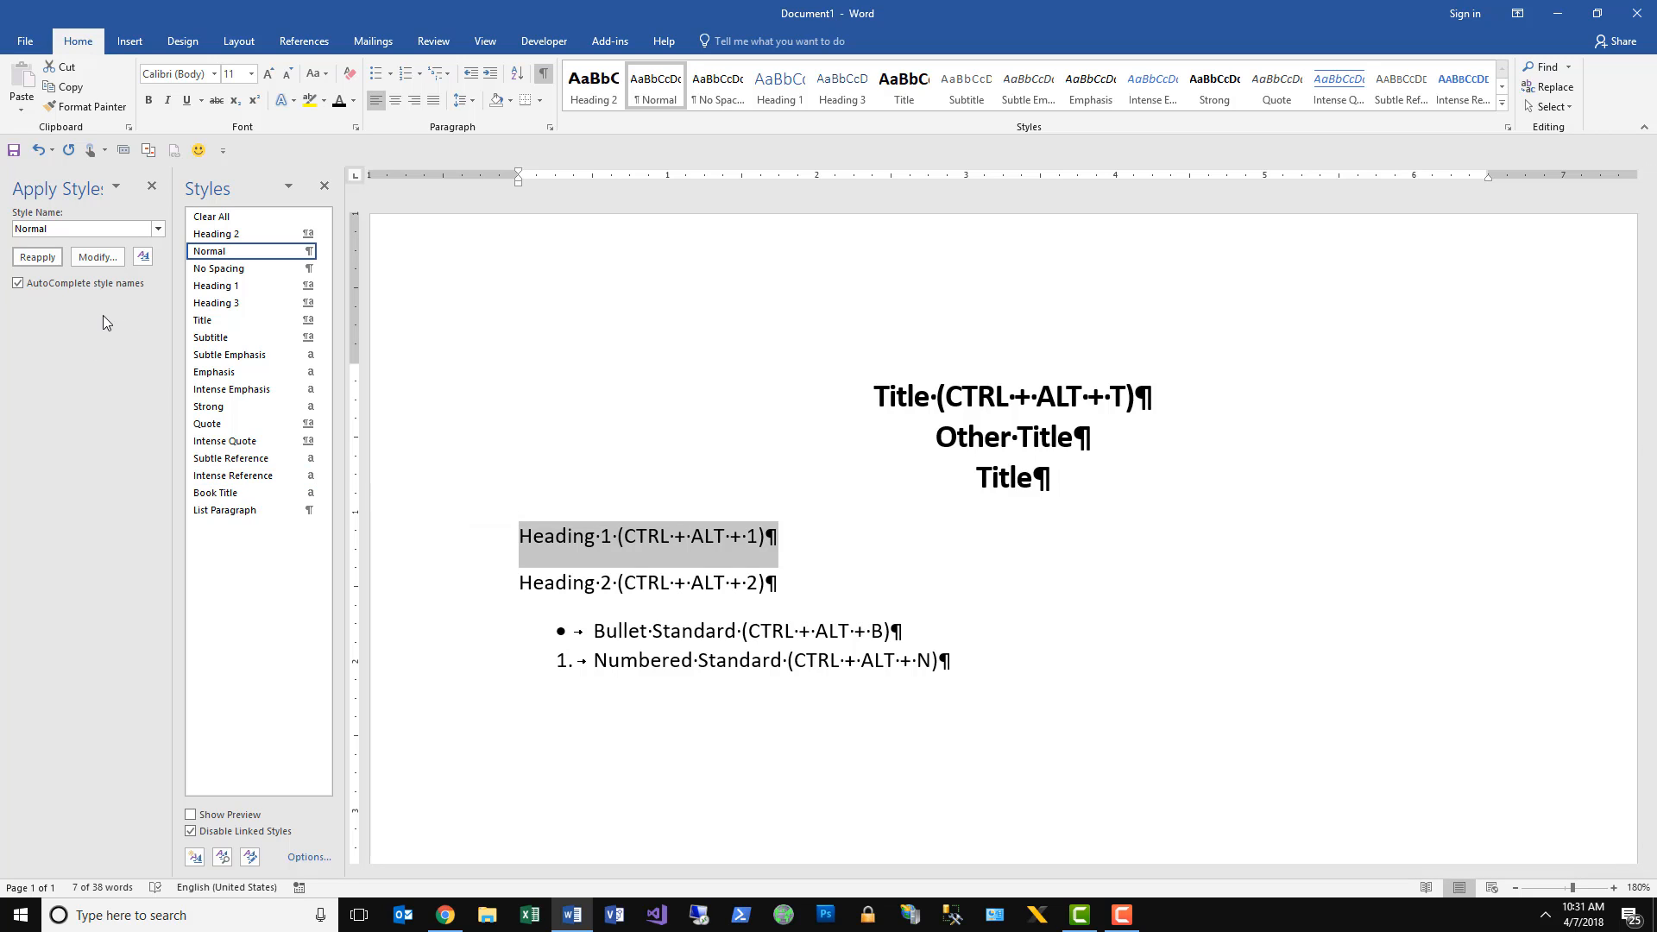
{"action": "left_click", "coordinate": [217, 291]}
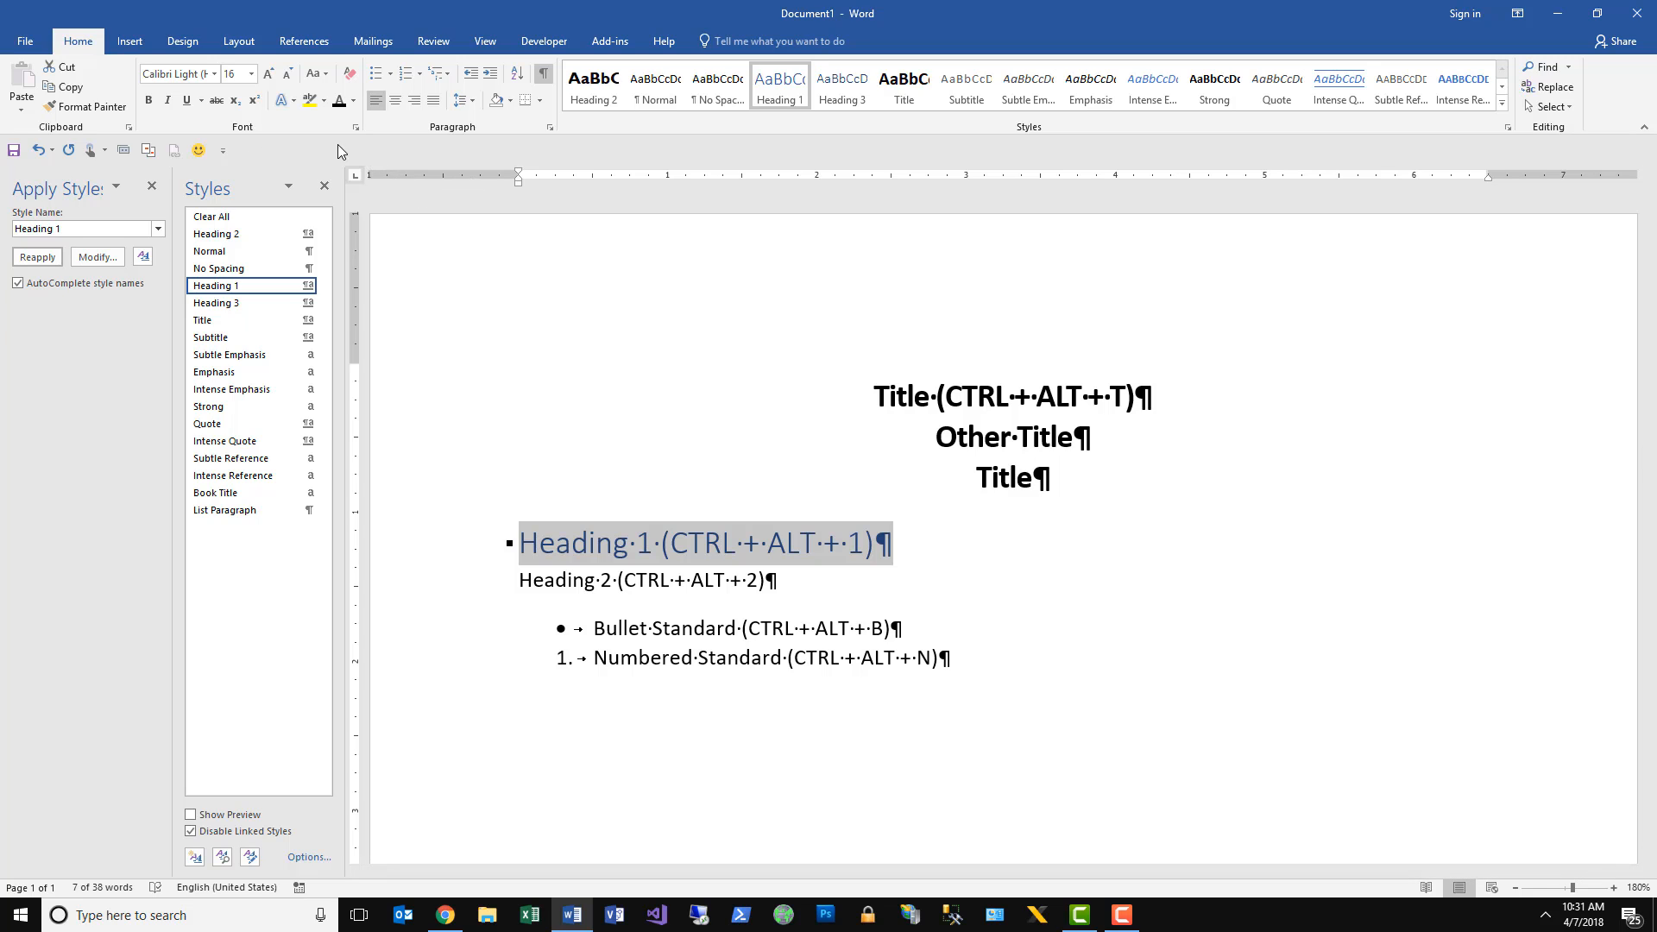
{"action": "left_click", "coordinate": [340, 102]}
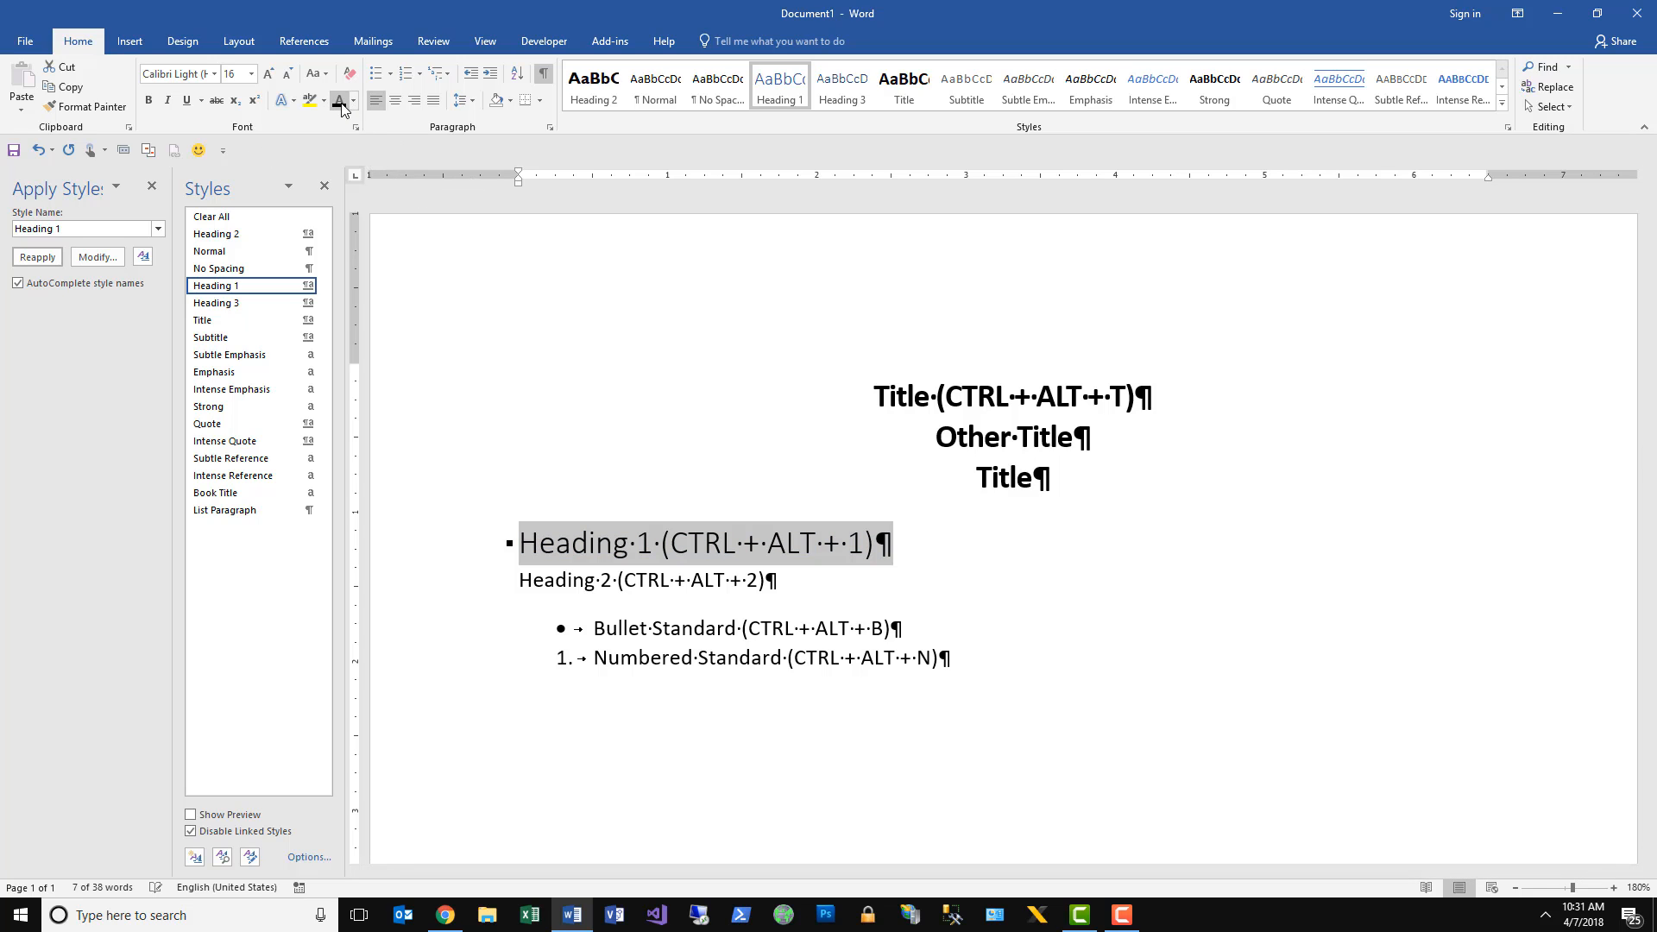
{"action": "left_click", "coordinate": [214, 75]}
{"action": "left_click", "coordinate": [199, 131]}
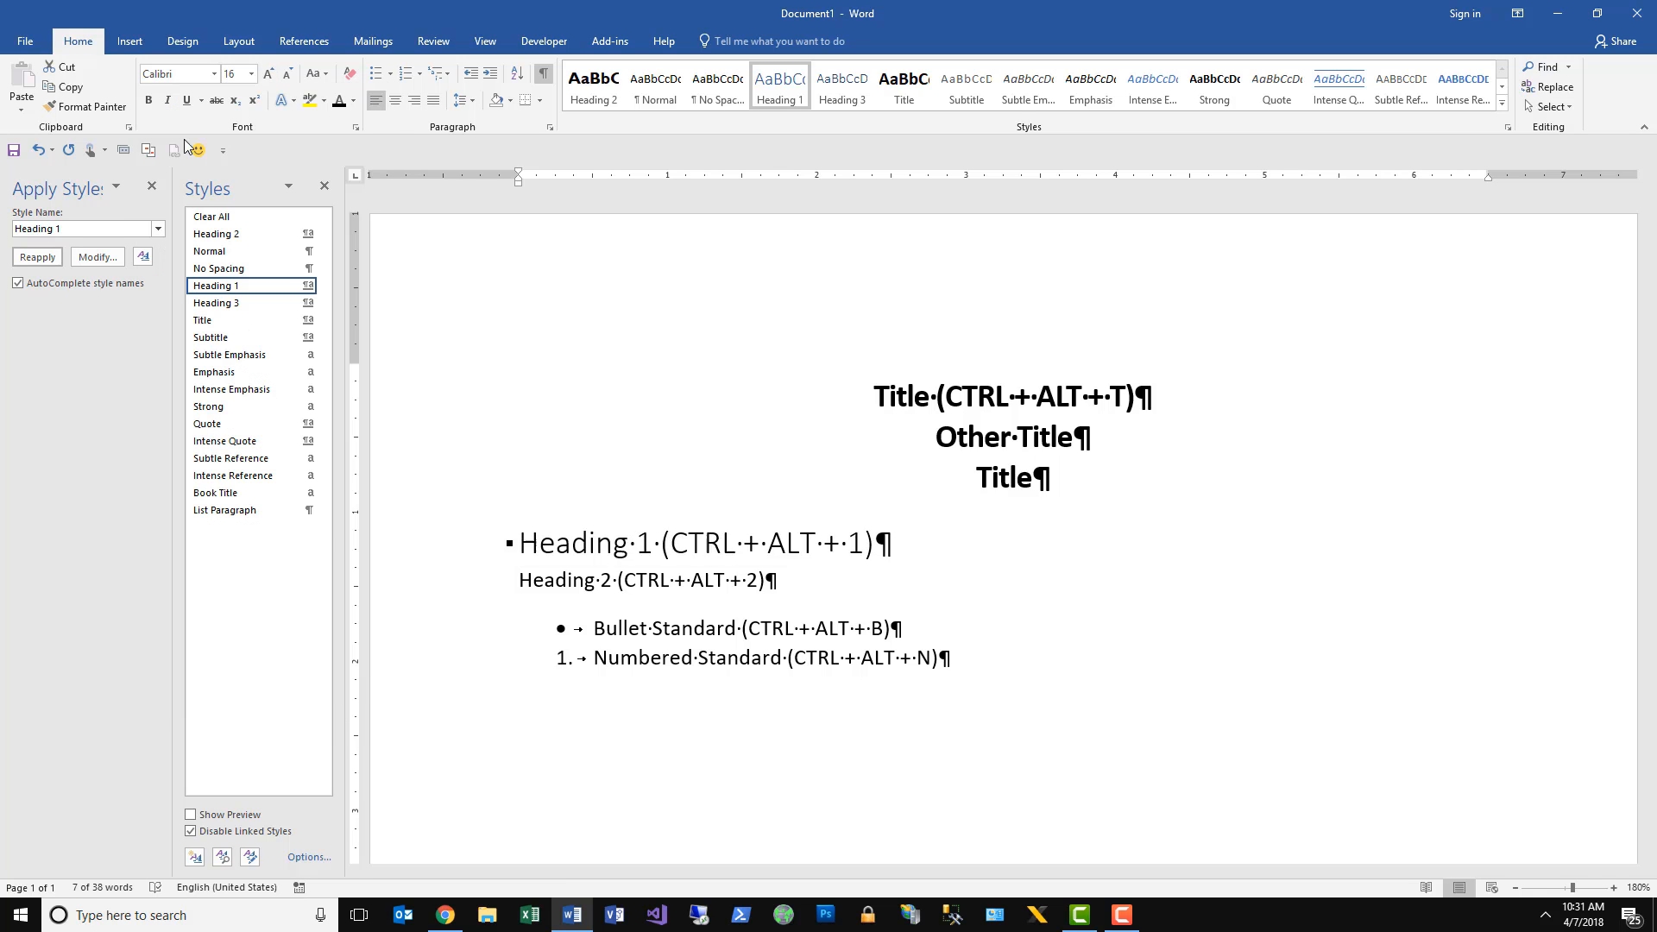
{"action": "left_click", "coordinate": [253, 77]}
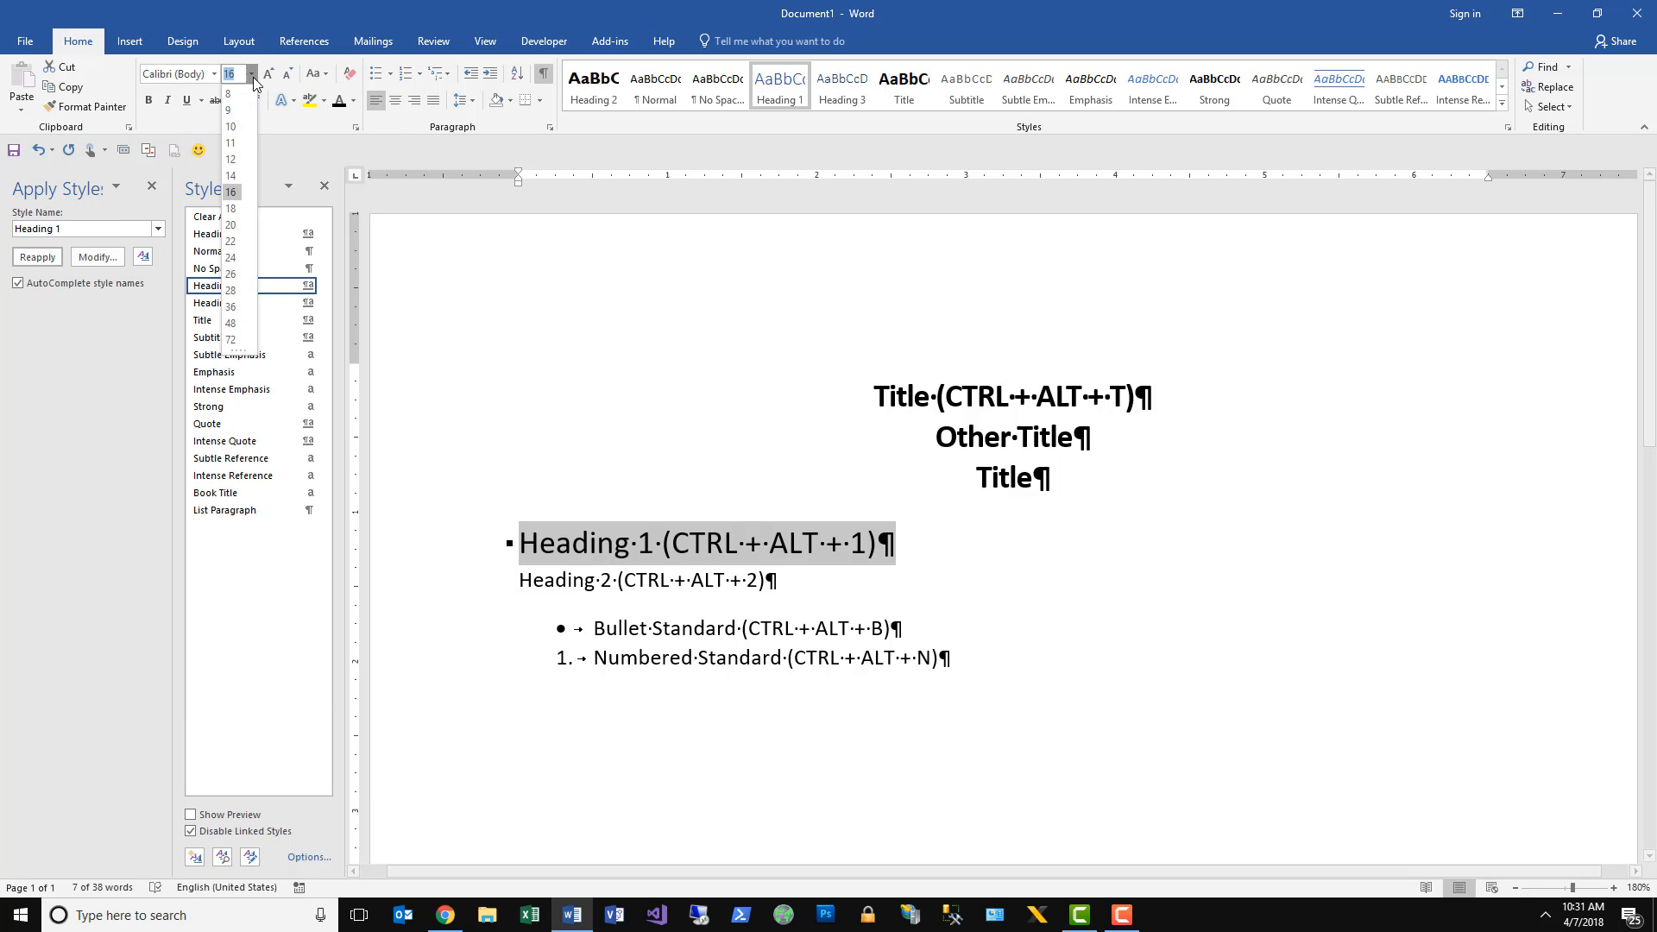
{"action": "left_click", "coordinate": [226, 171]}
Set the Heading 1 line's paragraph spacing to 6 pt before and 6 pt after, and update the Heading 1 style to match it.
{"action": "right_click", "coordinate": [695, 537]}
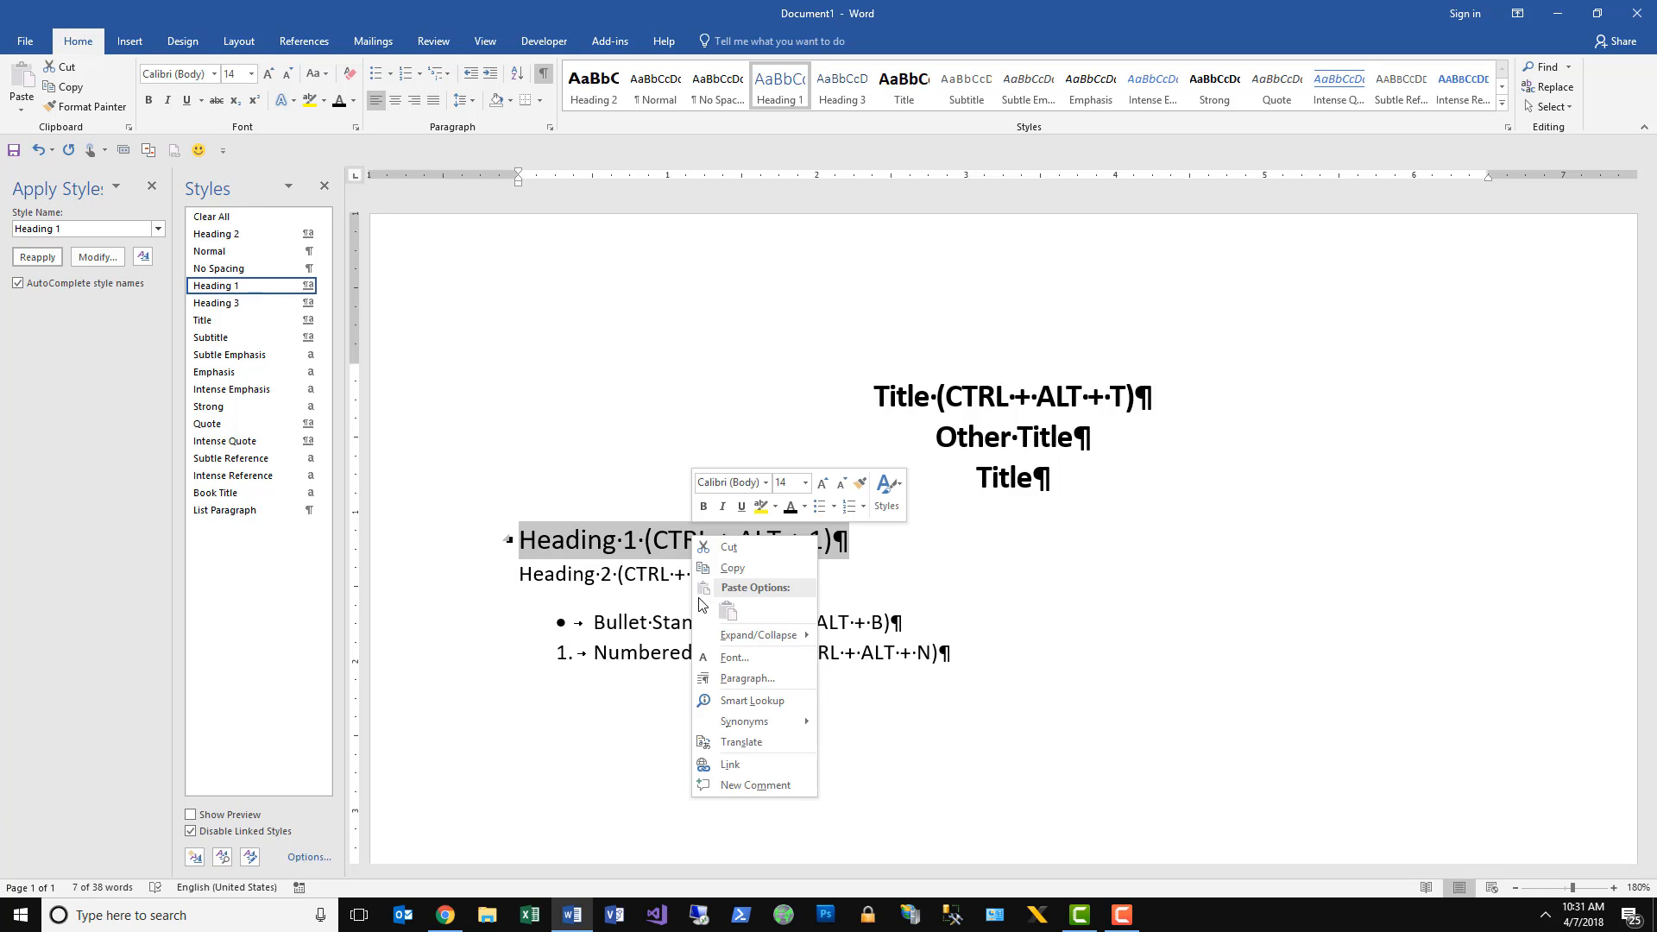
{"action": "left_click", "coordinate": [737, 681]}
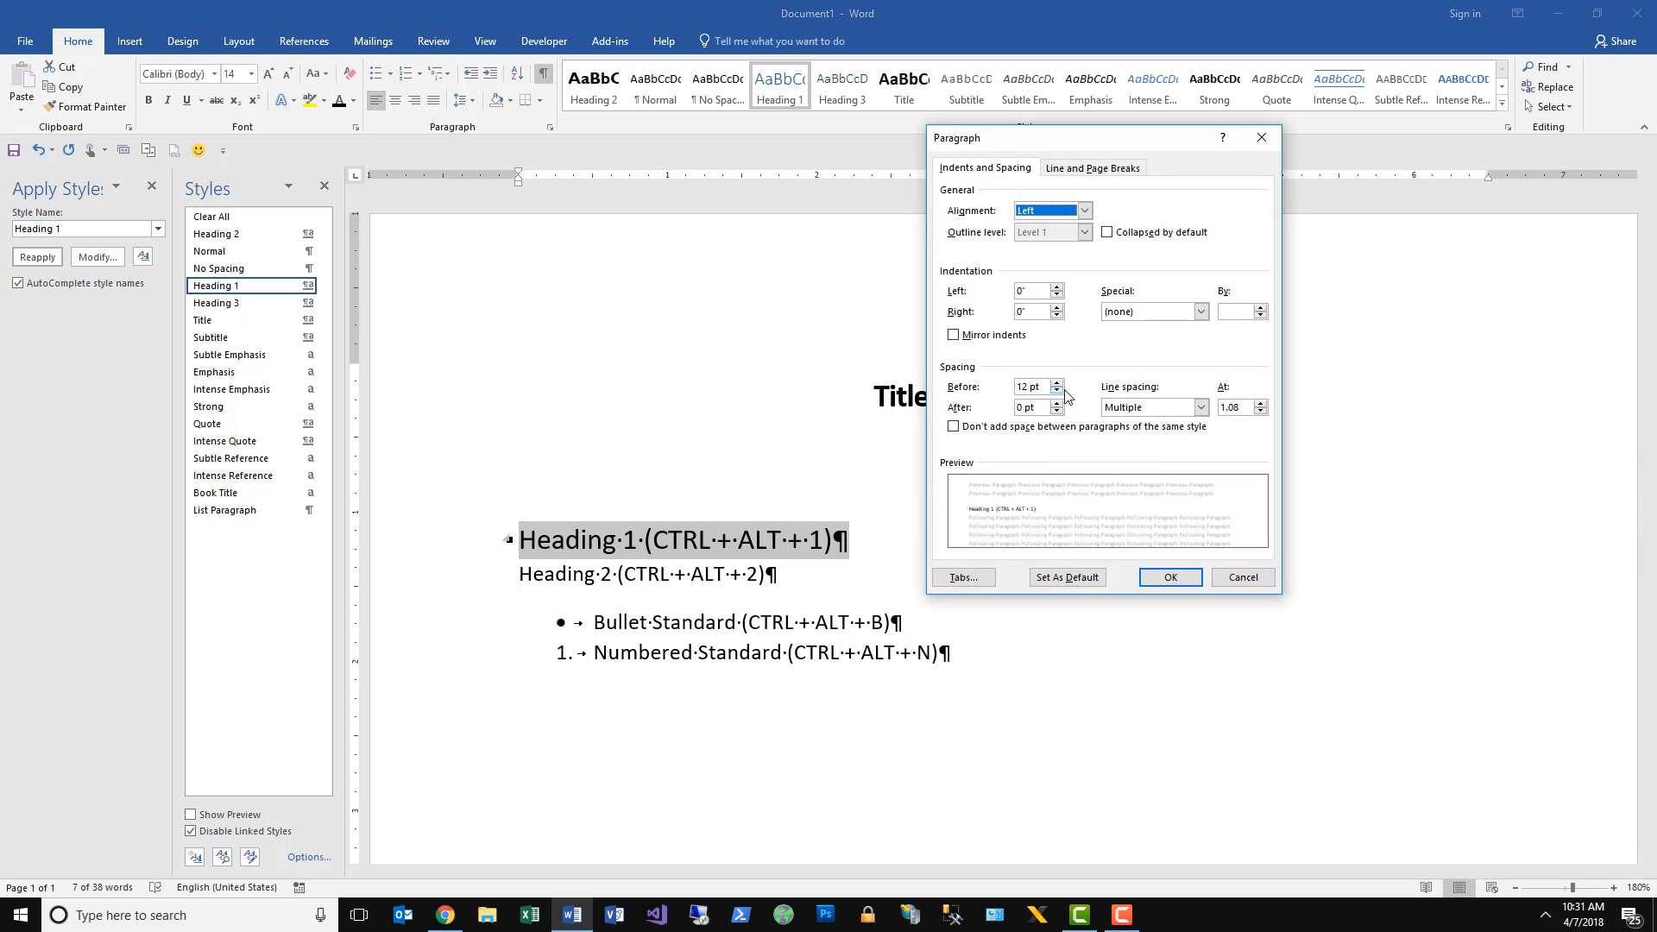
{"action": "left_click", "coordinate": [1057, 392]}
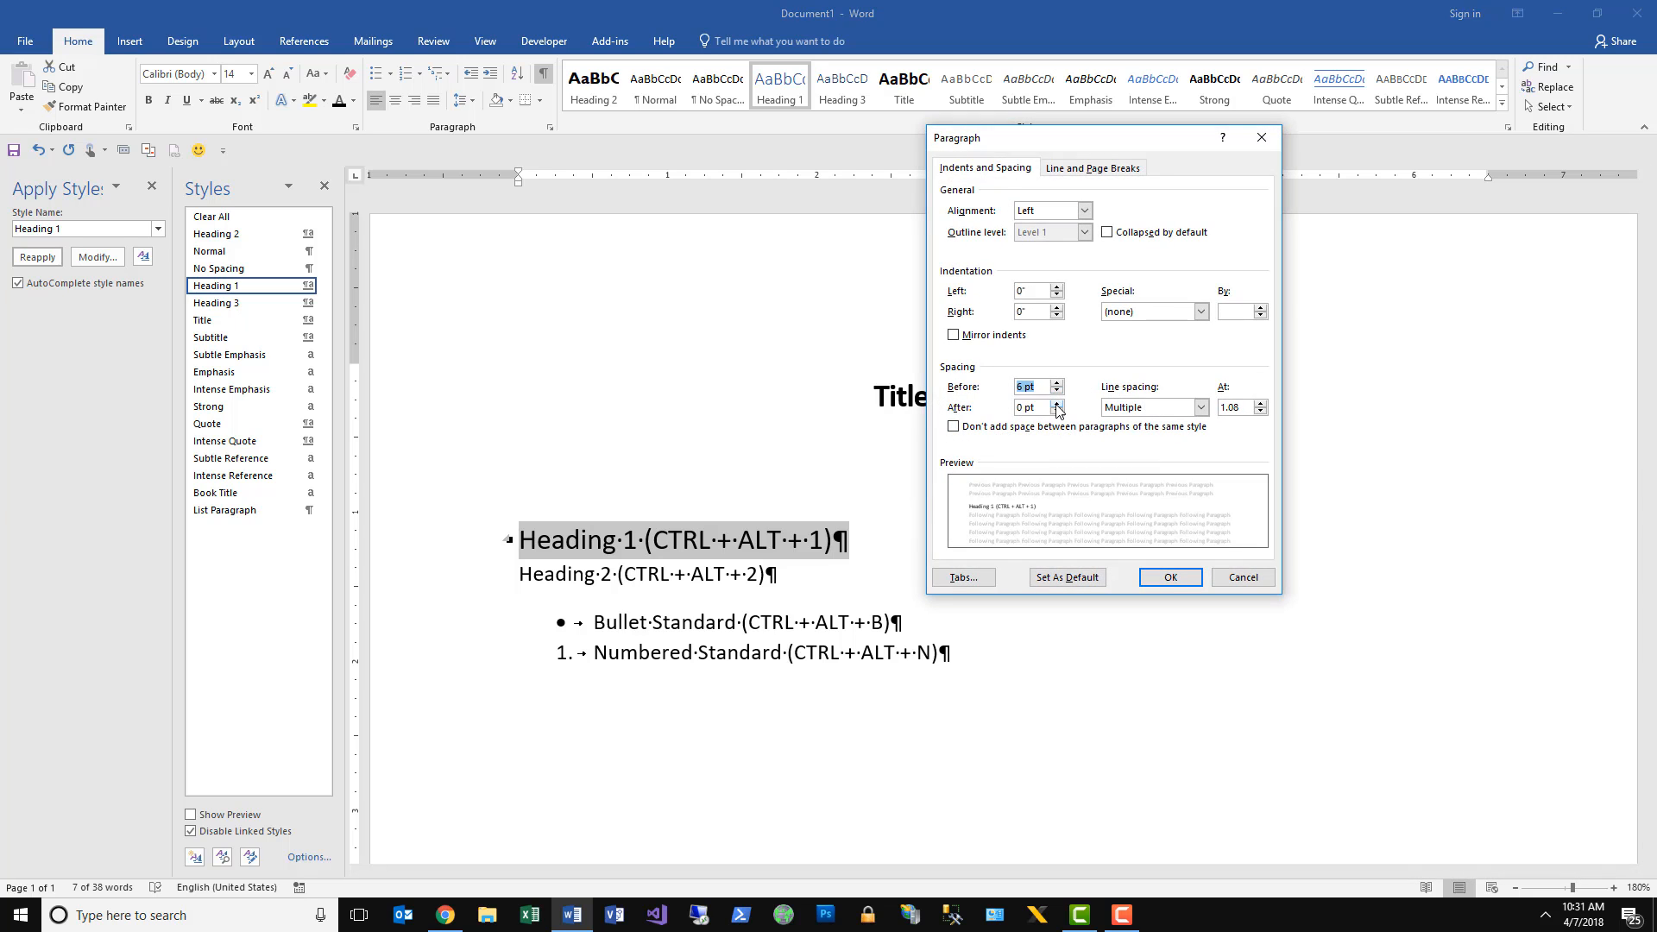
{"action": "left_click", "coordinate": [1057, 403]}
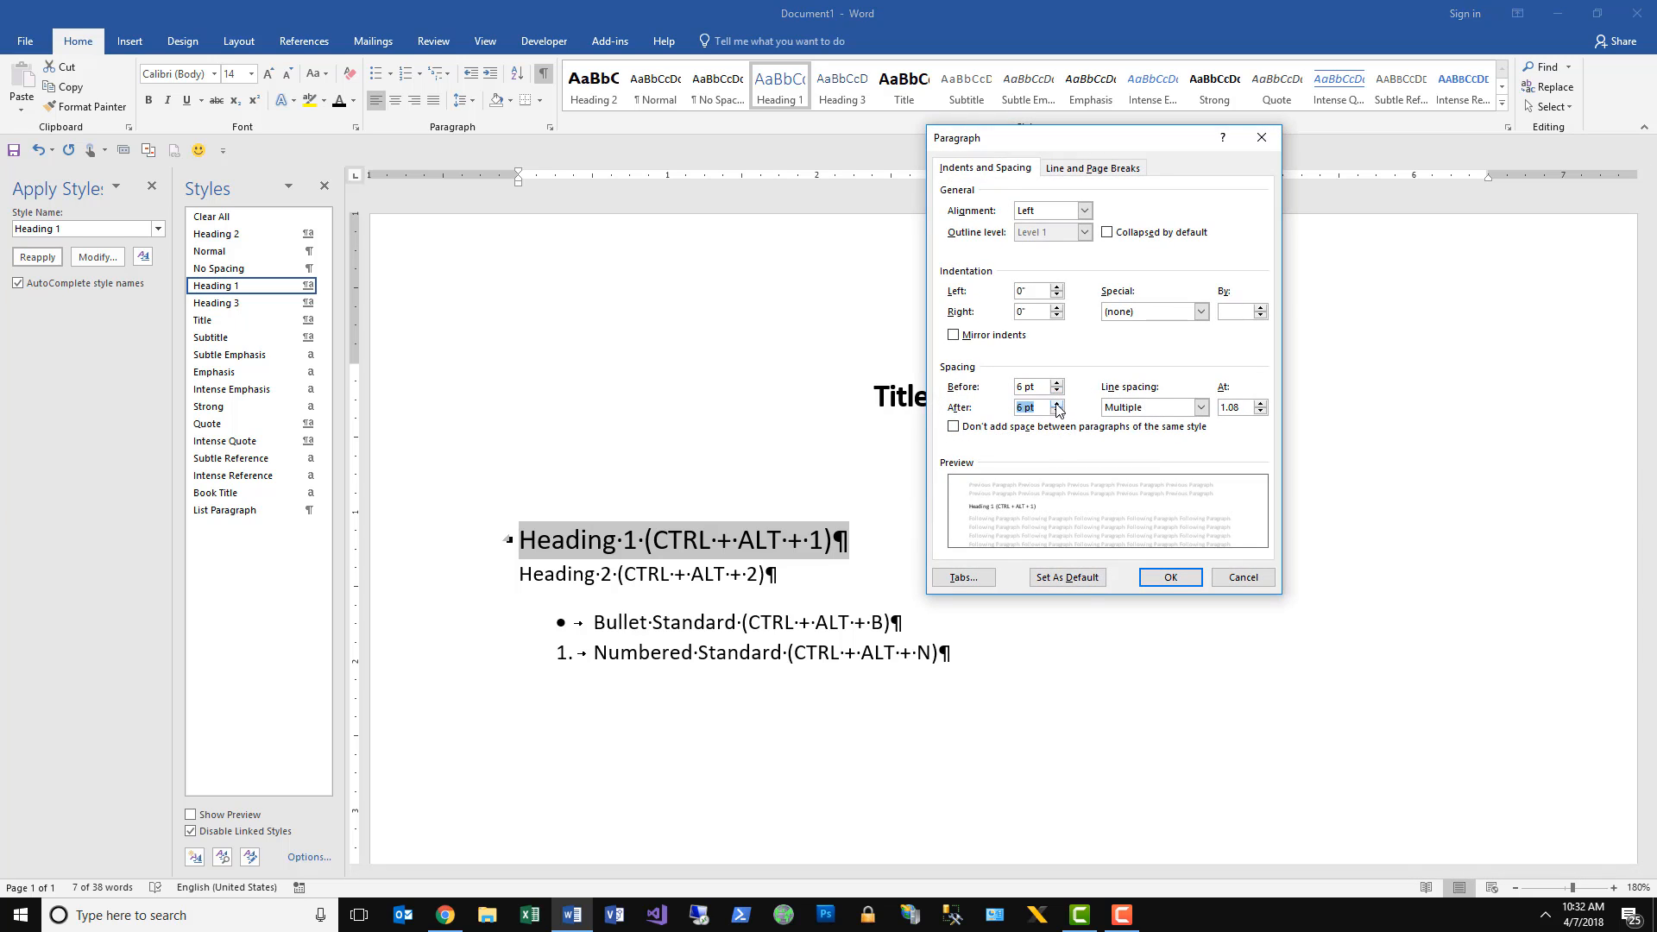
{"action": "left_click", "coordinate": [1171, 577]}
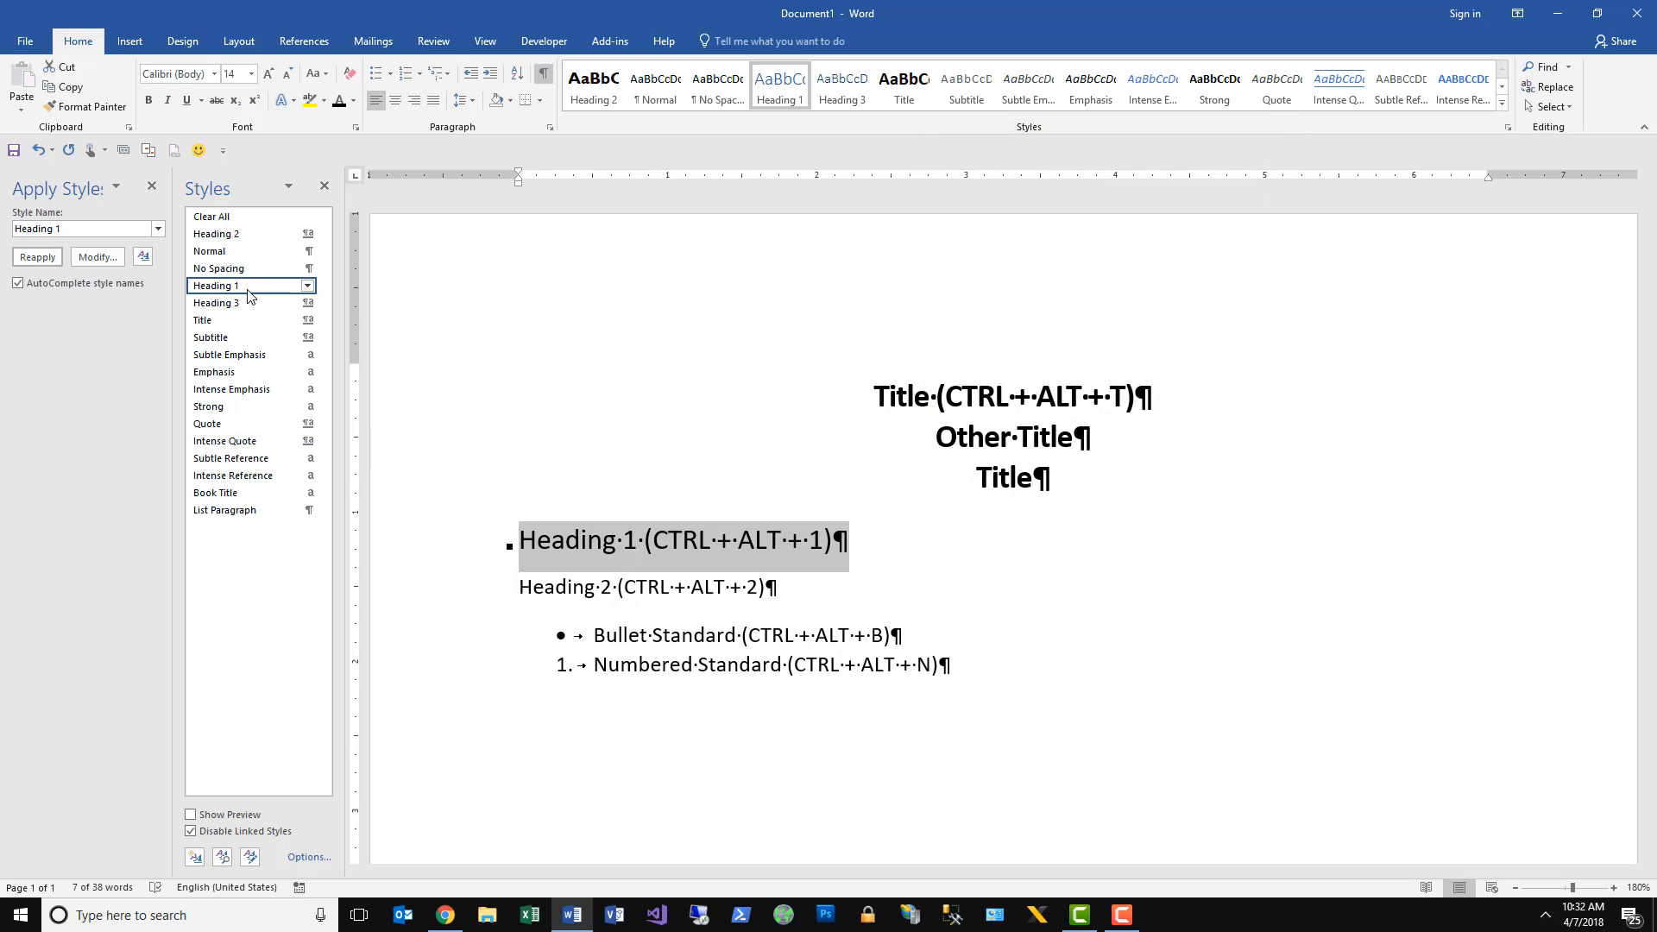
{"action": "right_click", "coordinate": [251, 288]}
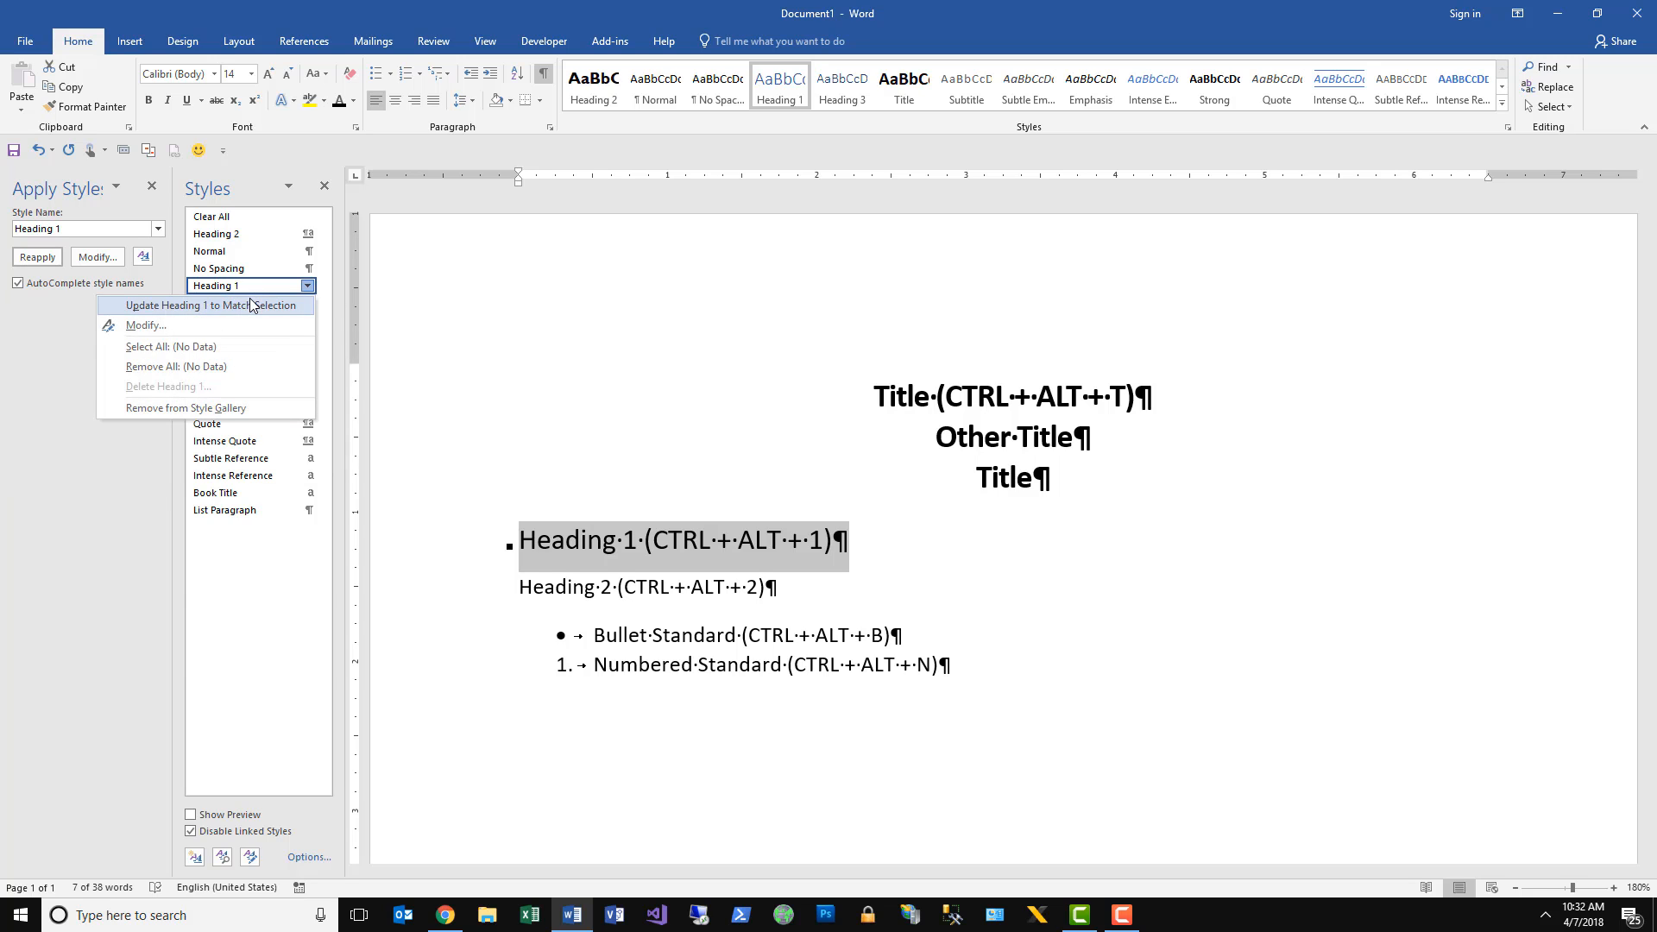
{"action": "left_click", "coordinate": [251, 304]}
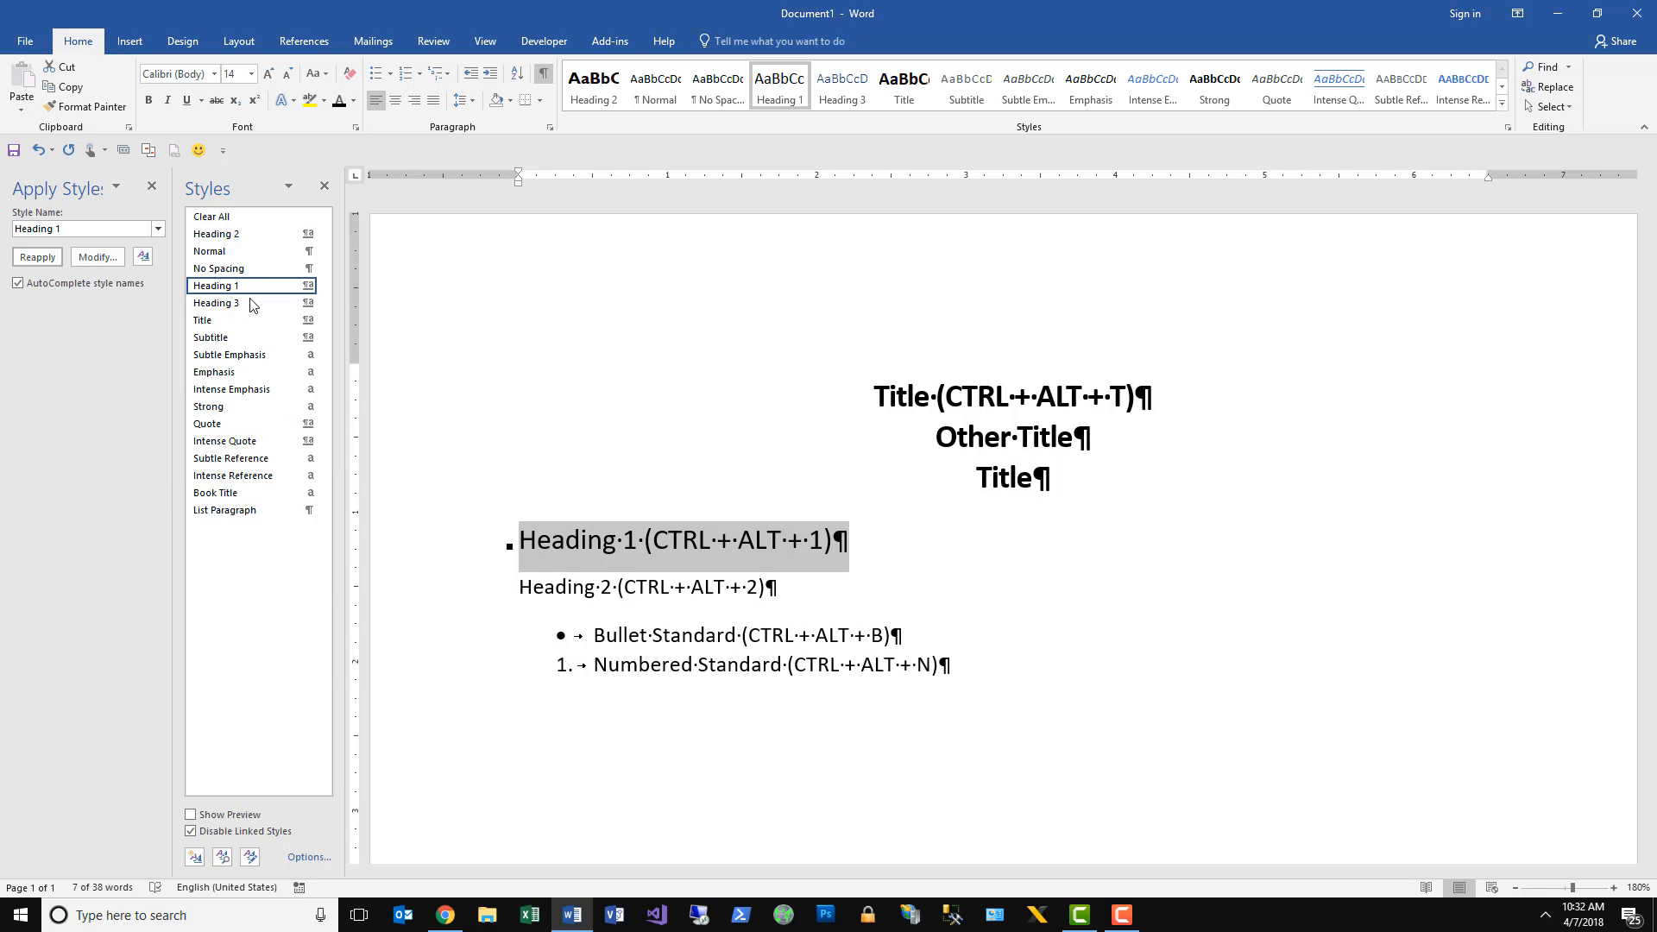
Check which shortcut key is currently assigned to the Heading 1 style.
{"action": "mouse_move", "coordinate": [250, 288]}
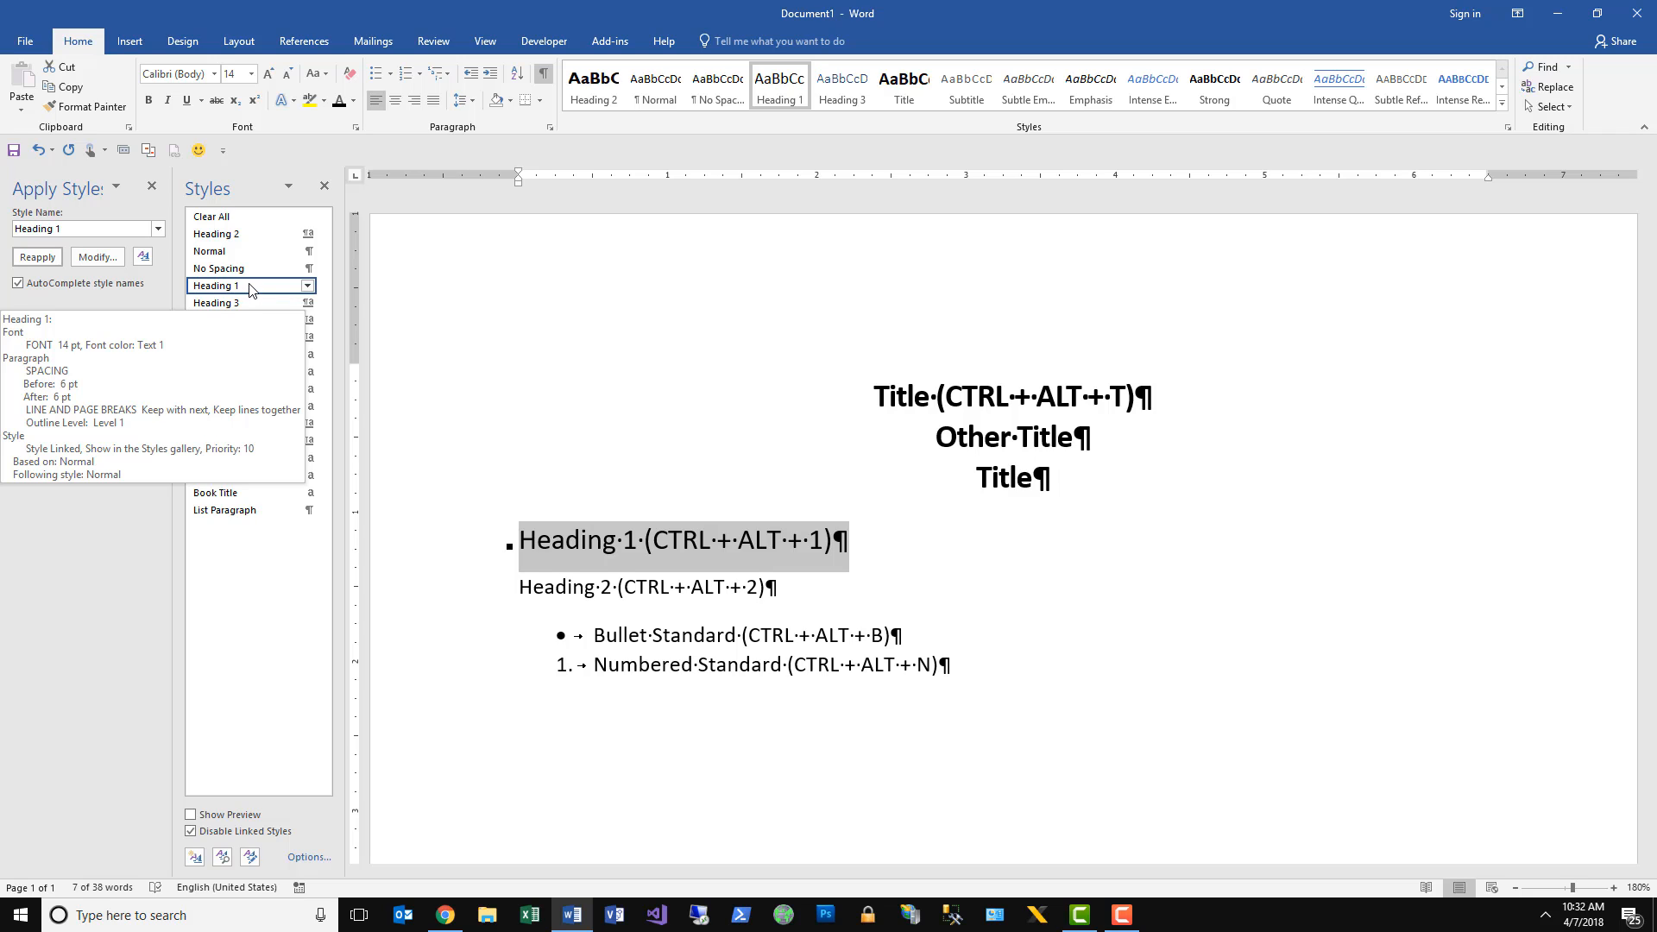
{"action": "right_click", "coordinate": [249, 289]}
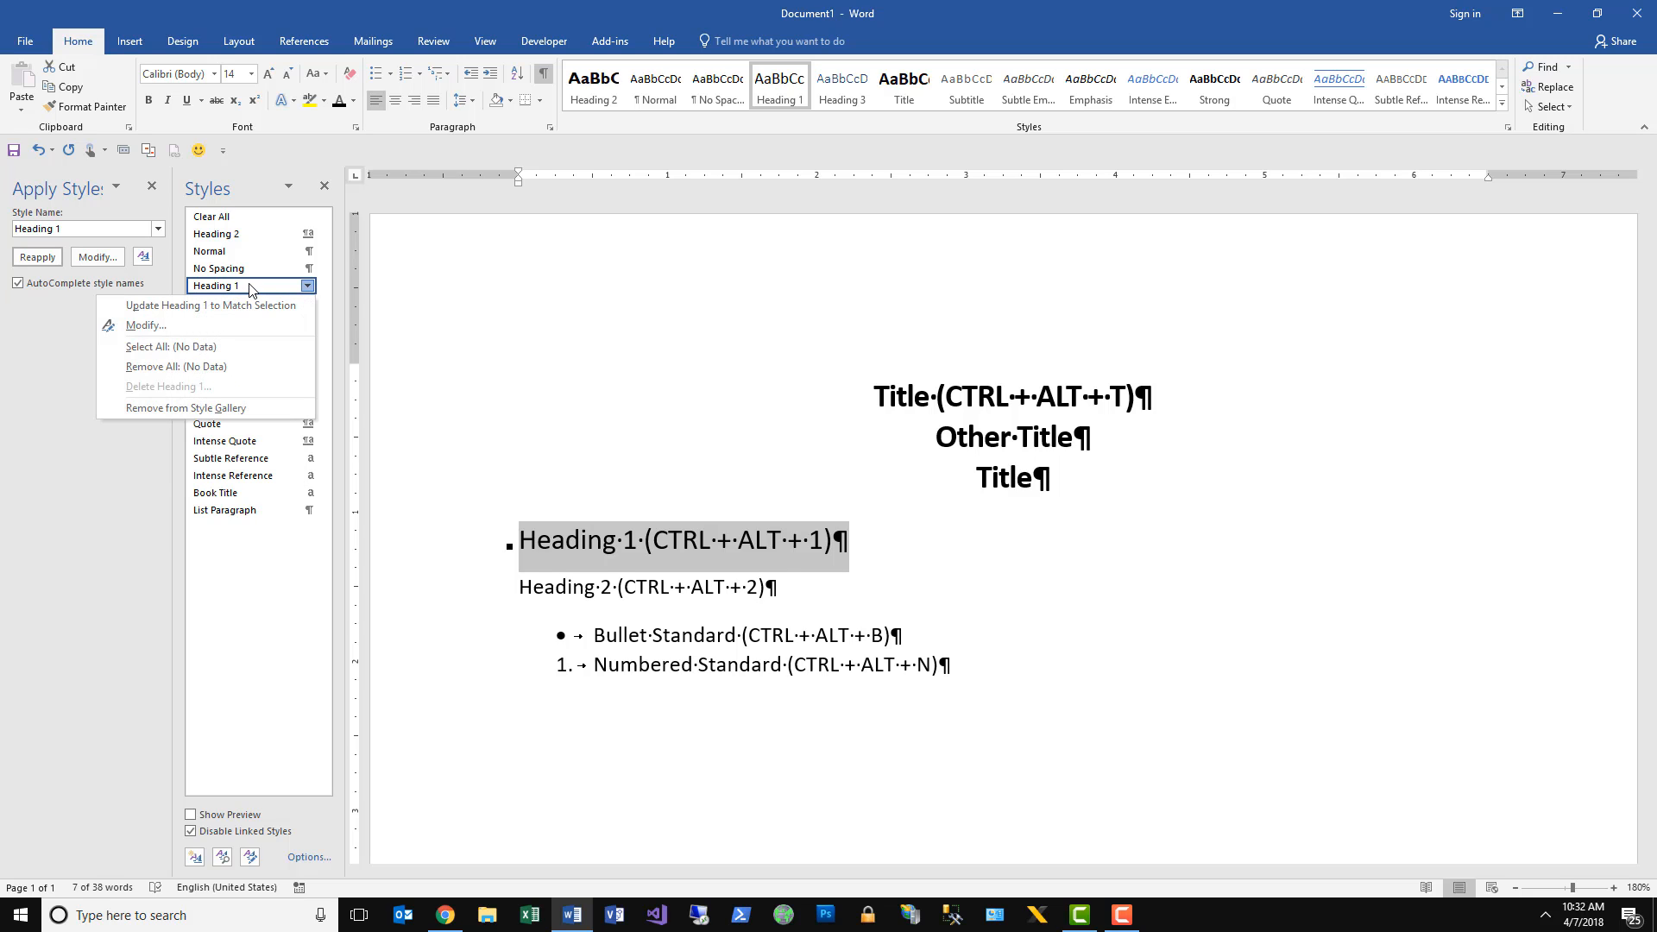
{"action": "left_click", "coordinate": [191, 325]}
{"action": "left_click", "coordinate": [749, 513]}
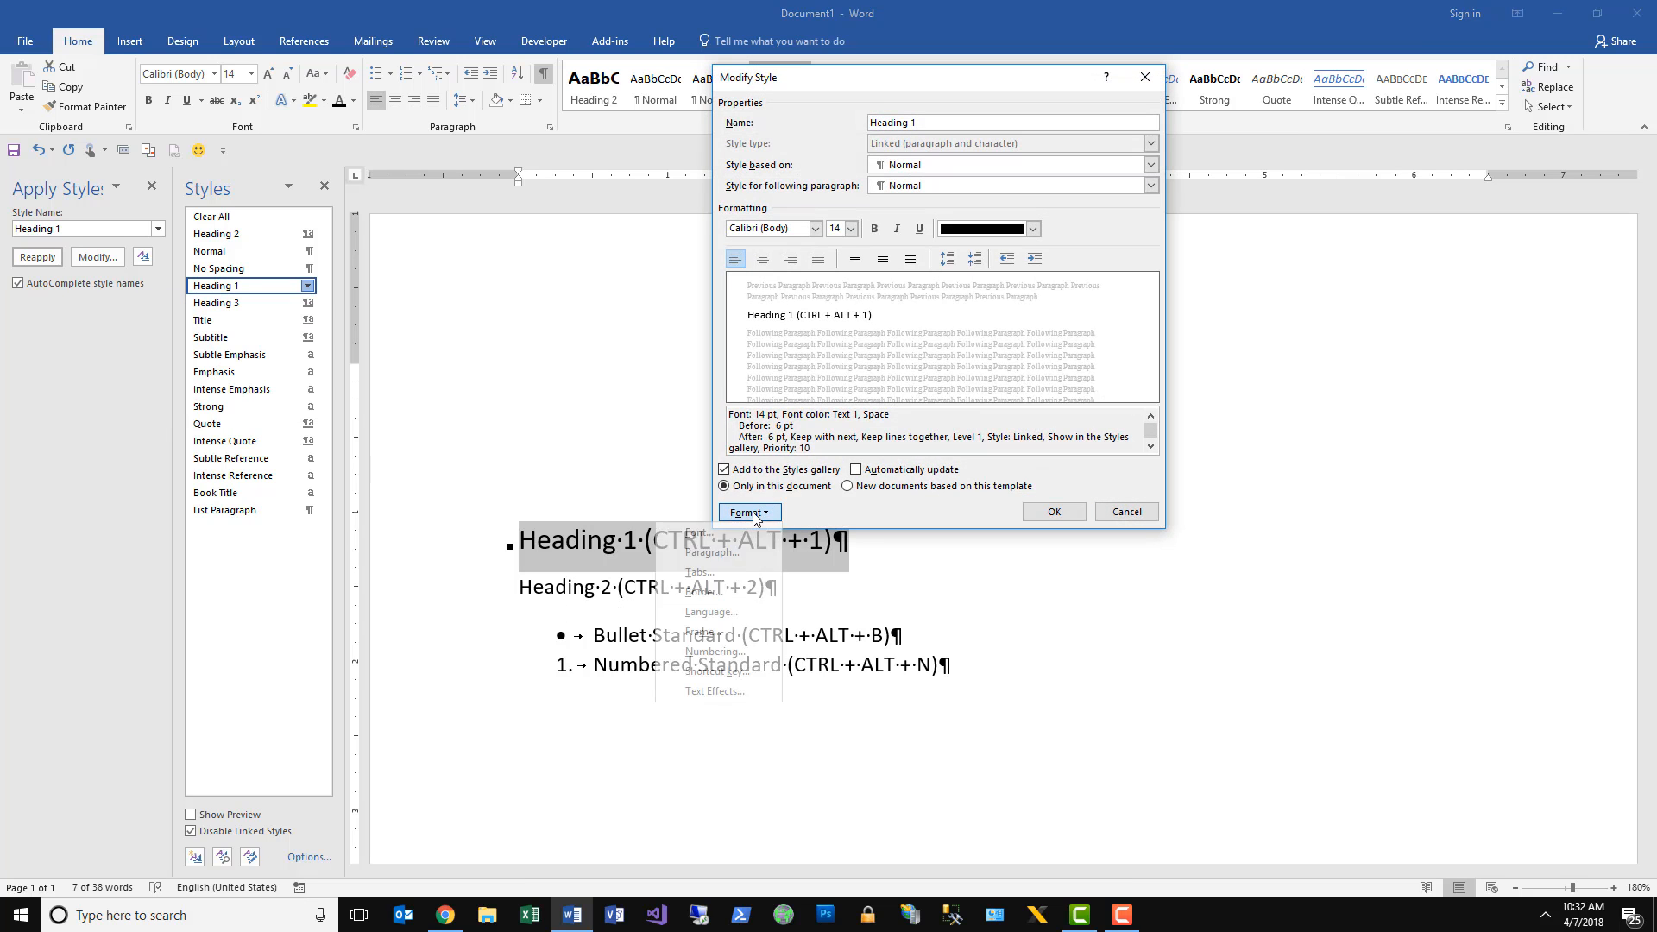
{"action": "left_click", "coordinate": [716, 672]}
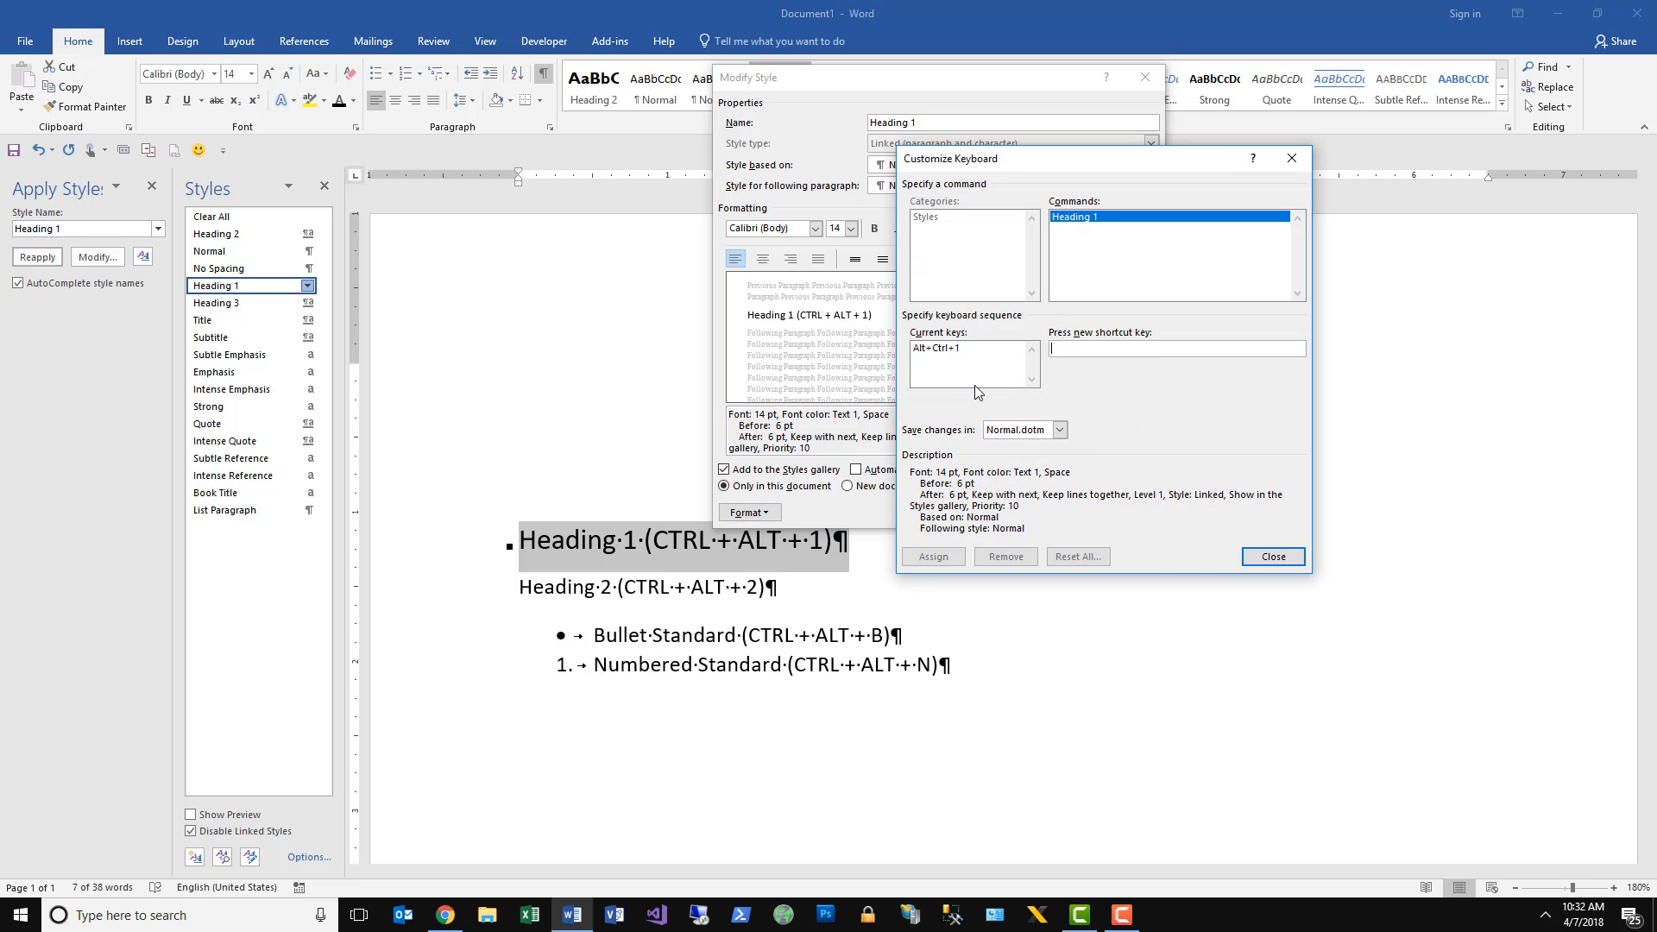
{"action": "left_click", "coordinate": [1270, 556]}
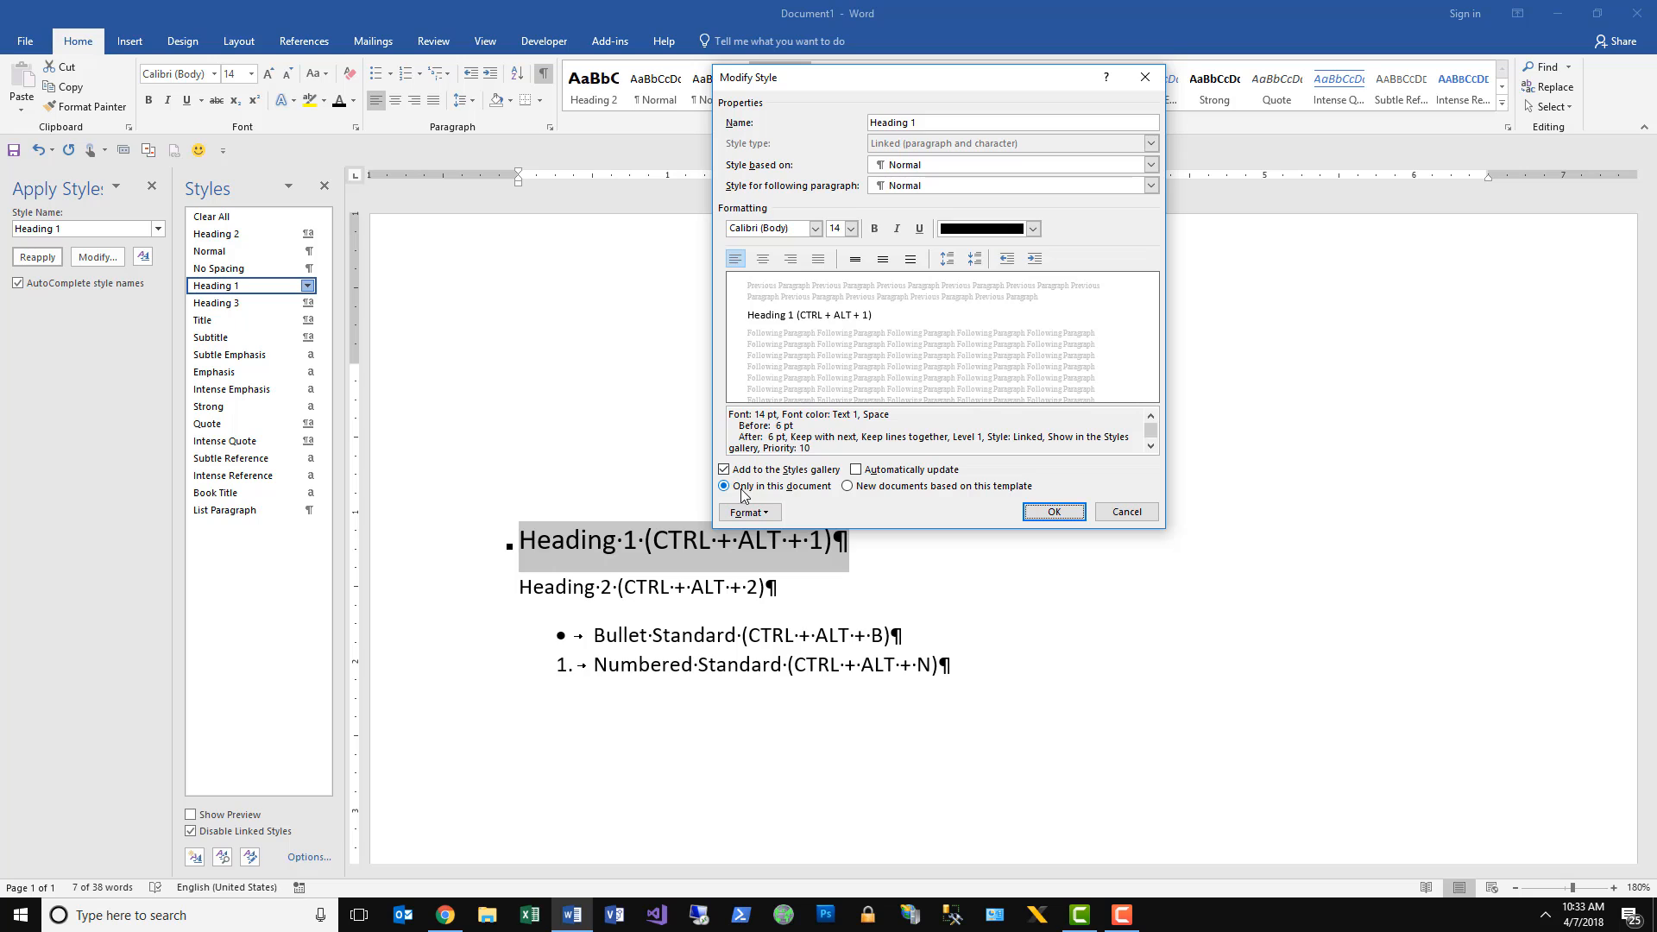
Keep the Heading 1 style's scope at "Only in this document" and accept the style settings.
{"action": "left_click", "coordinate": [897, 488]}
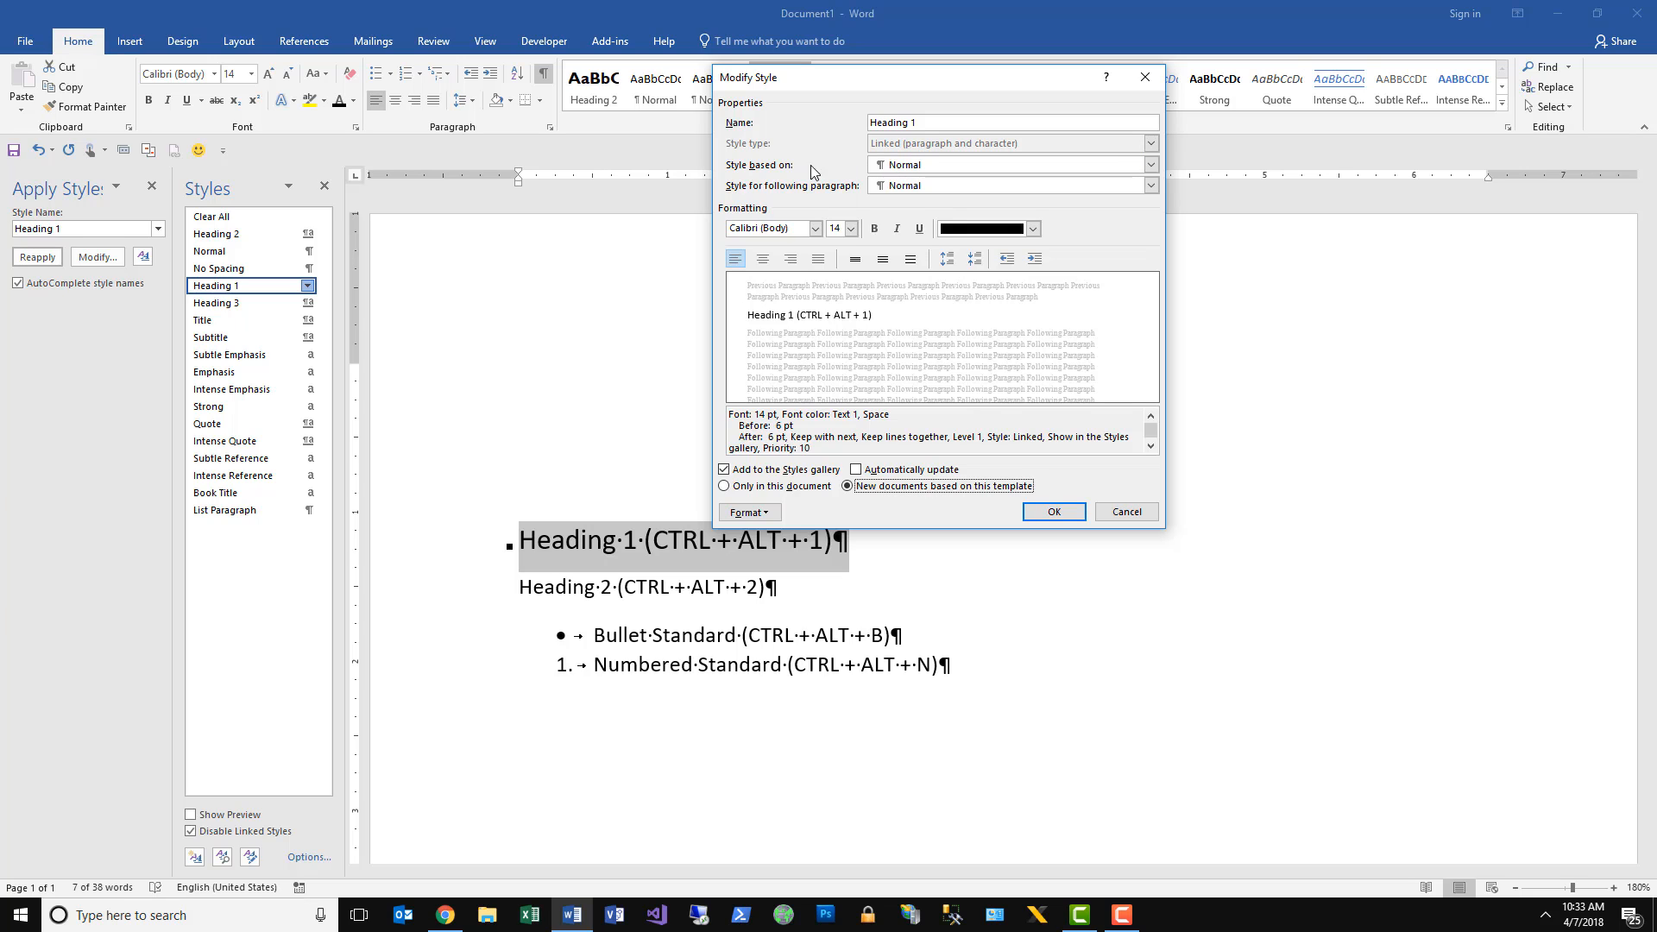
{"action": "left_click", "coordinate": [771, 486]}
{"action": "left_click", "coordinate": [1036, 511]}
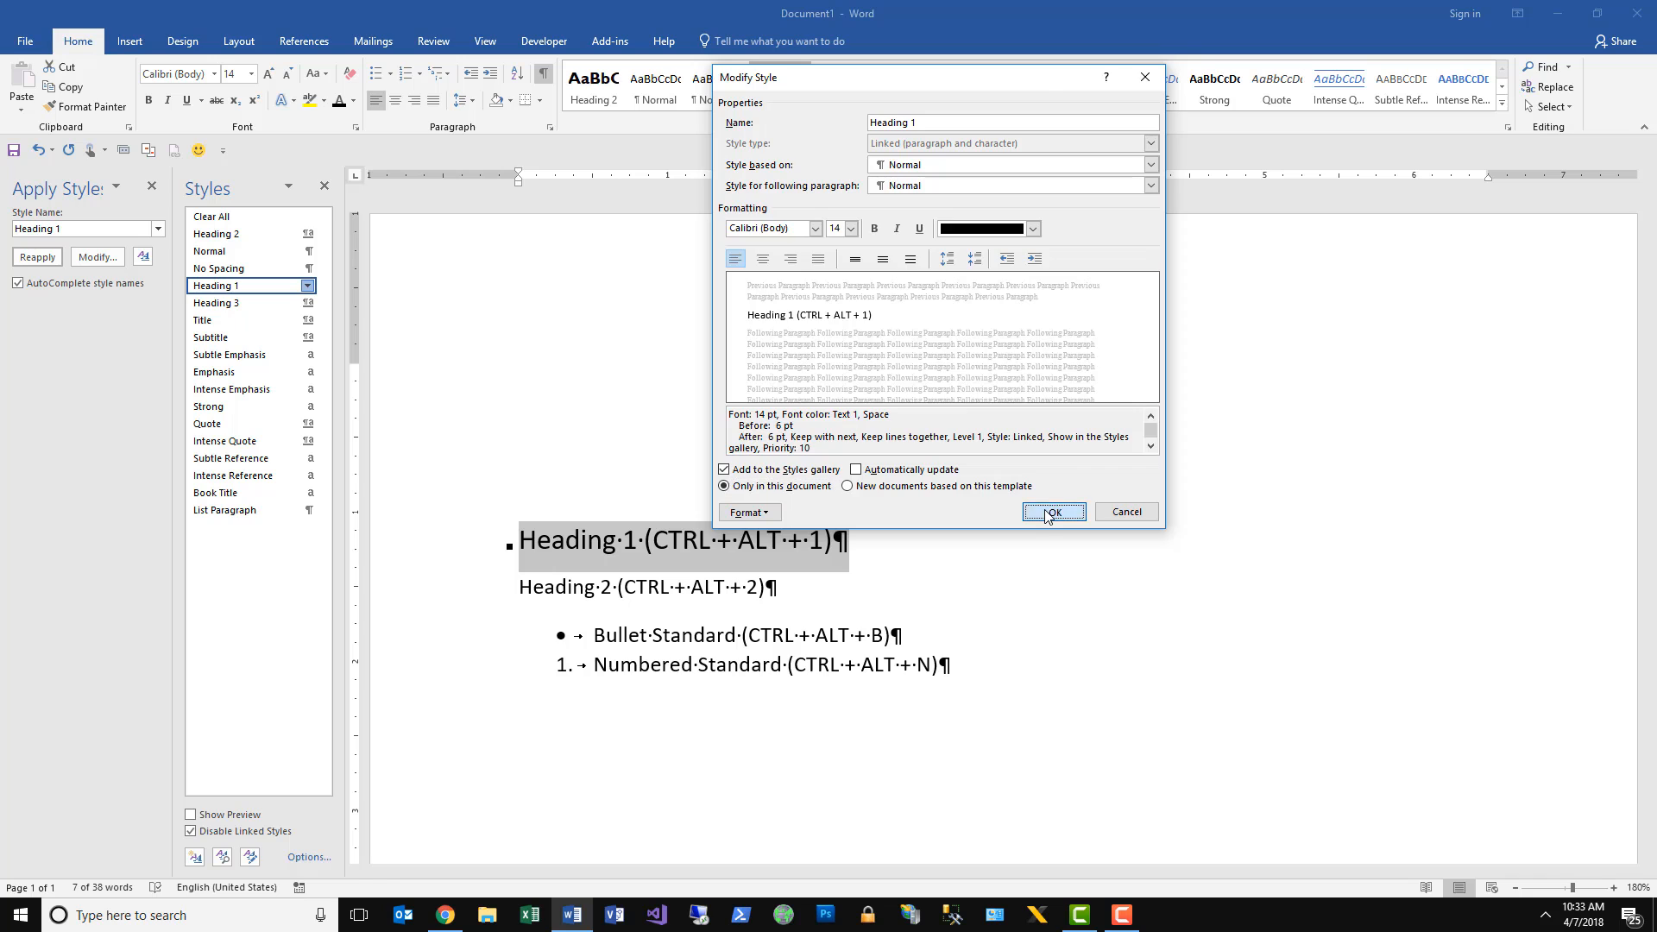